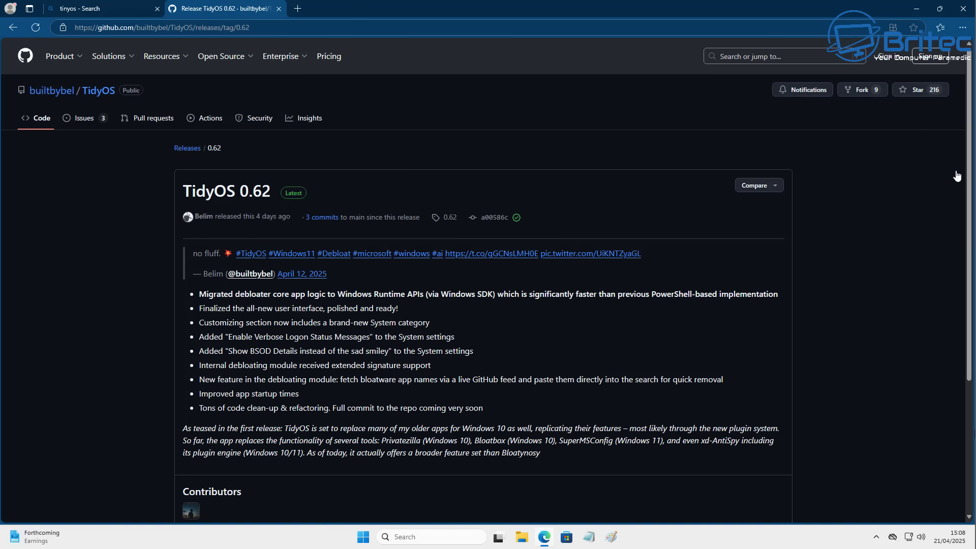
Download TidyOS.zip from the 0.62 release assets, then minimize Edge to the desktop.
left_click(294, 193)
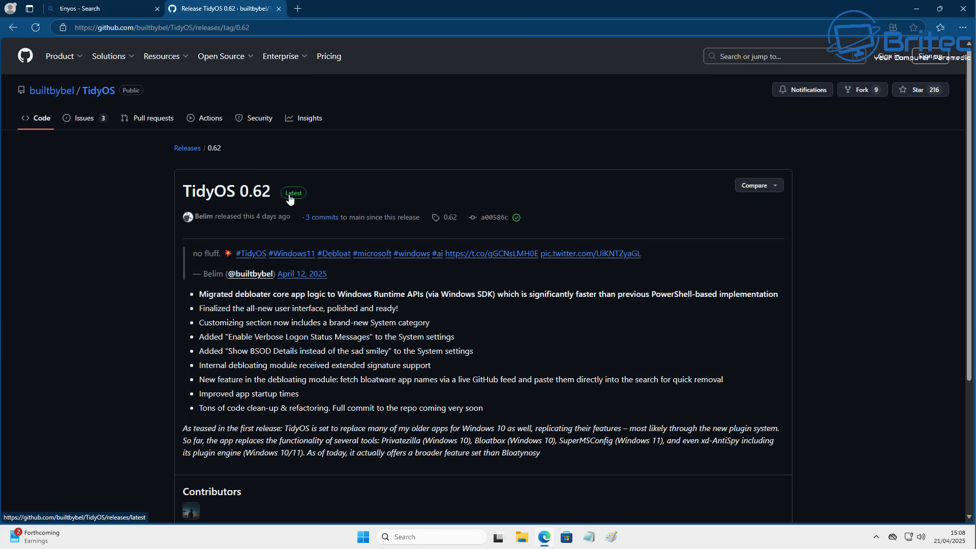
scroll(633, 293, "down", 2)
scroll(632, 293, "down", 4)
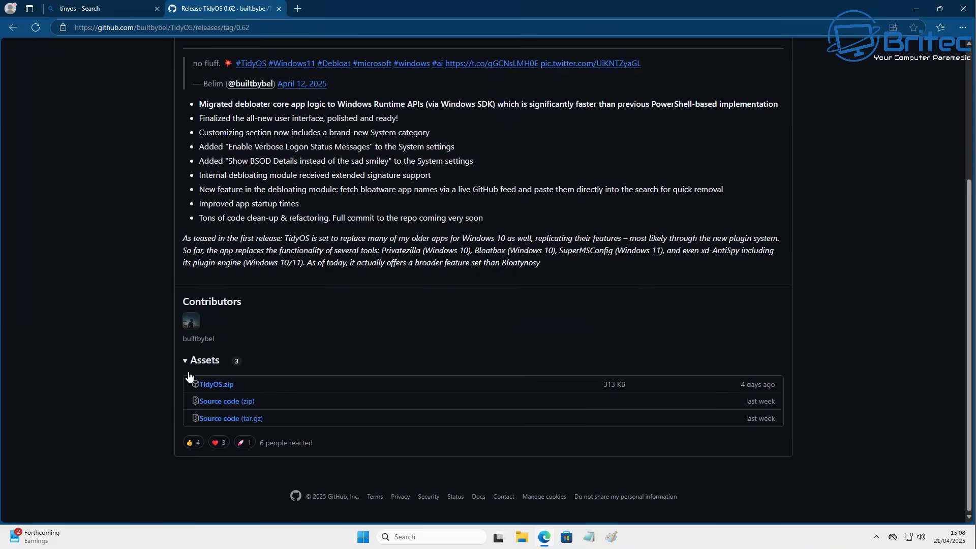
left_click(226, 387)
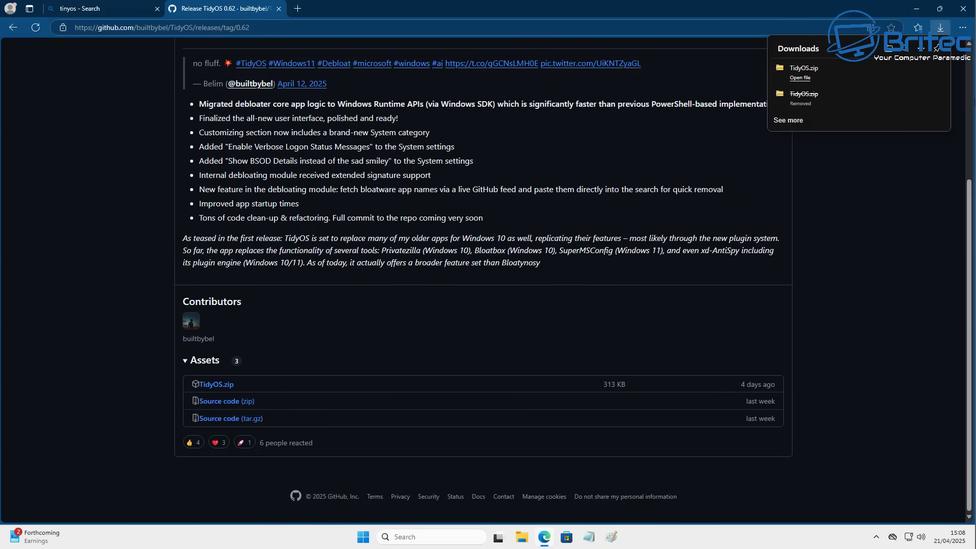
left_click(922, 8)
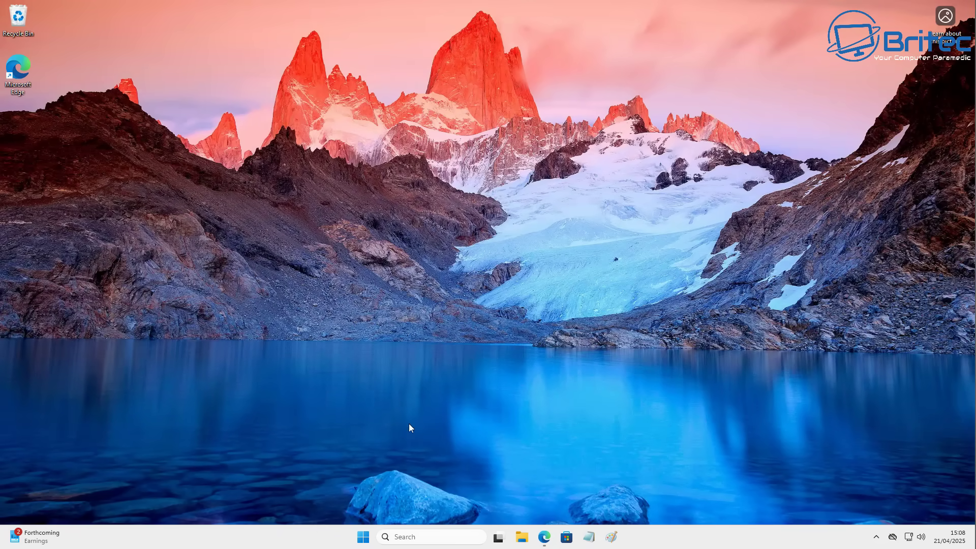
Extract TidyOS.zip in Downloads into its own TidyOS folder.
left_click(522, 540)
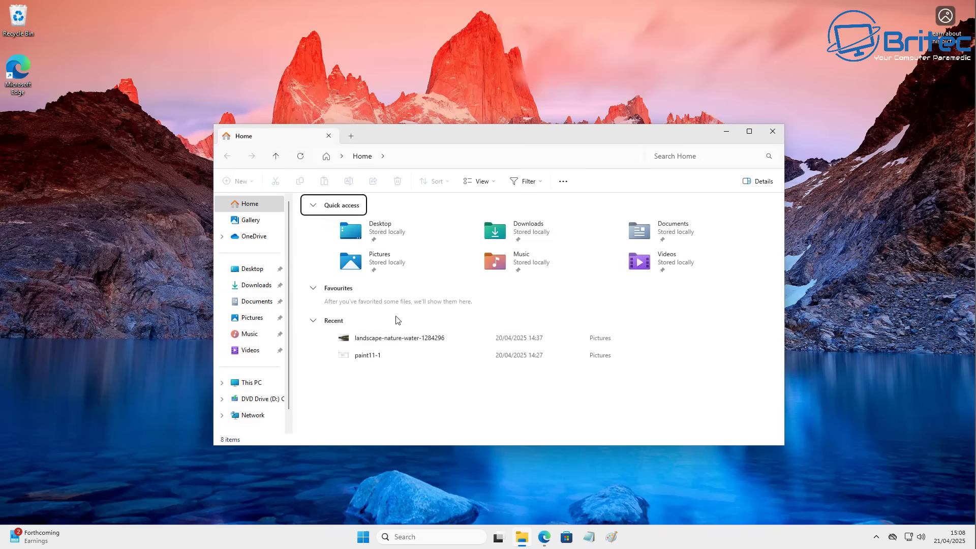
left_click(250, 286)
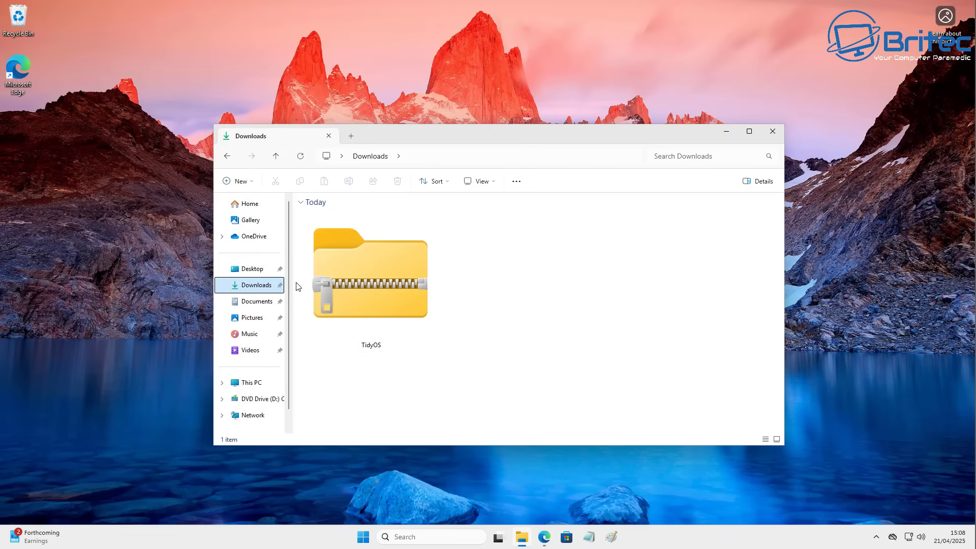
left_click(391, 283)
right_click(391, 283)
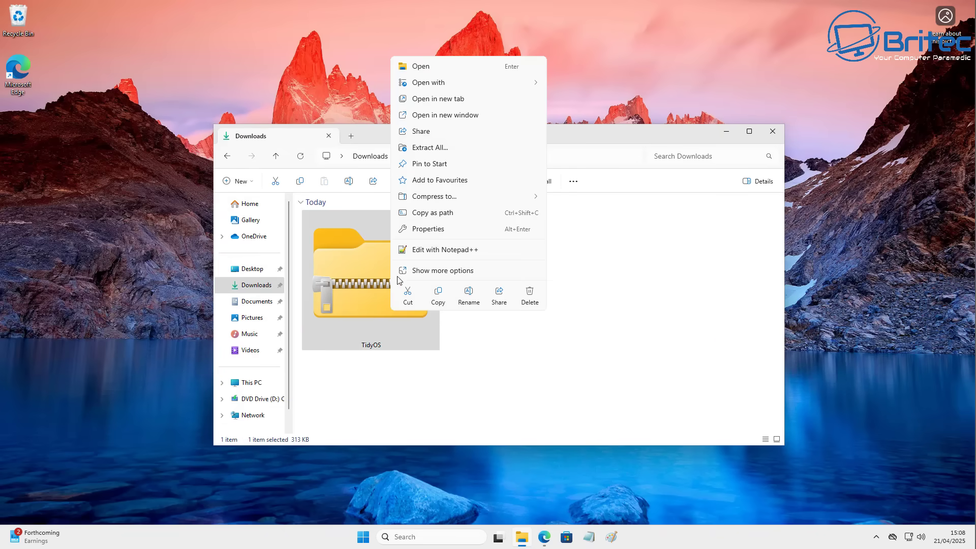
left_click(447, 148)
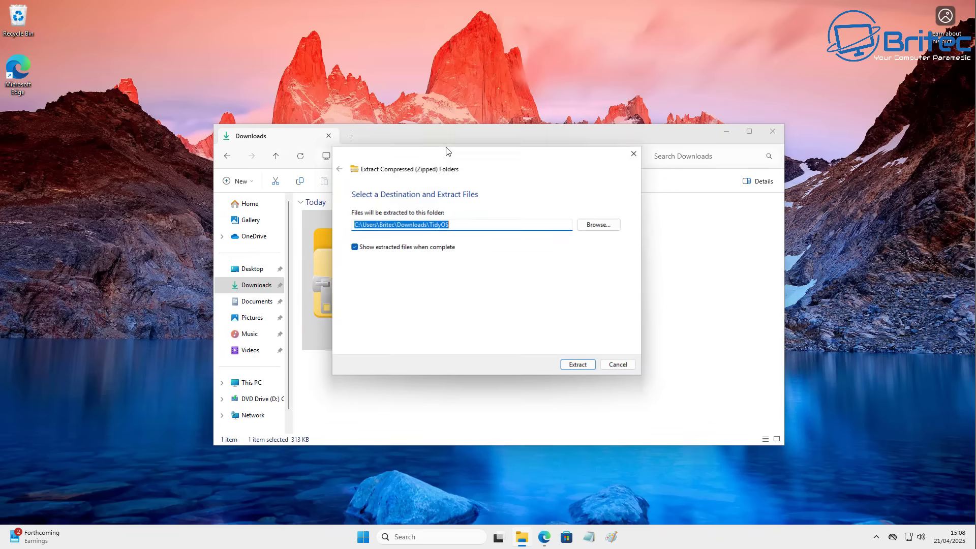
left_click(584, 367)
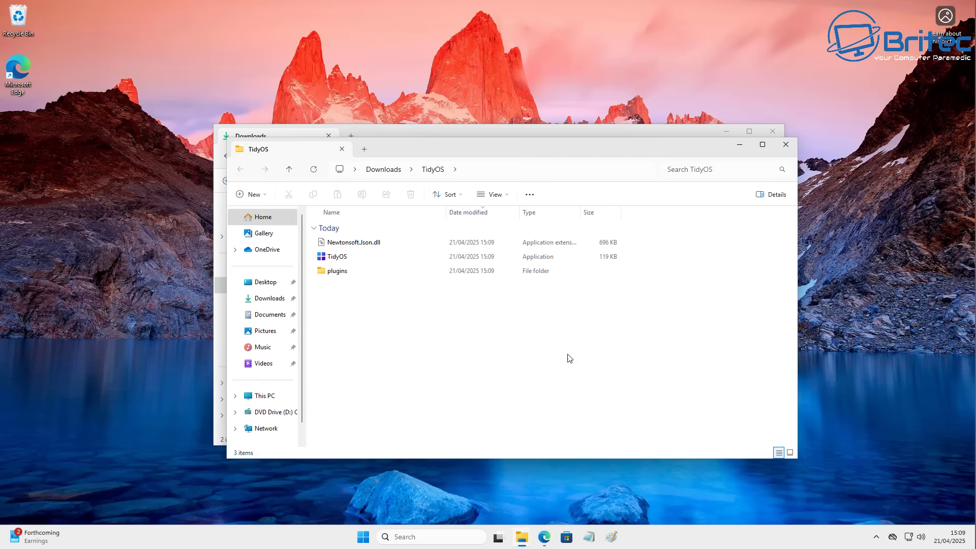
Close the Downloads window and show the TidyOS folder as extra large icons.
left_click_drag(516, 146, 505, 140)
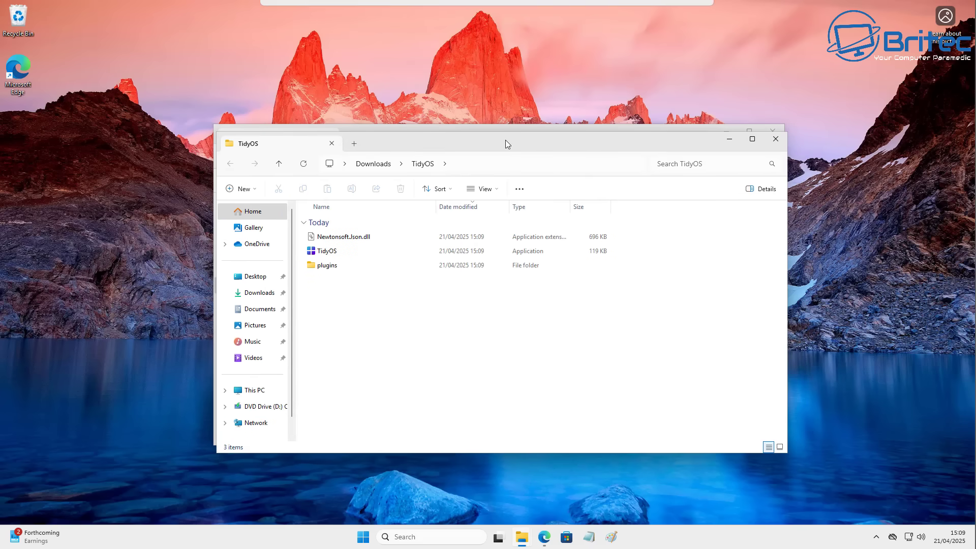
left_click(773, 130)
left_click_drag(629, 148, 630, 145)
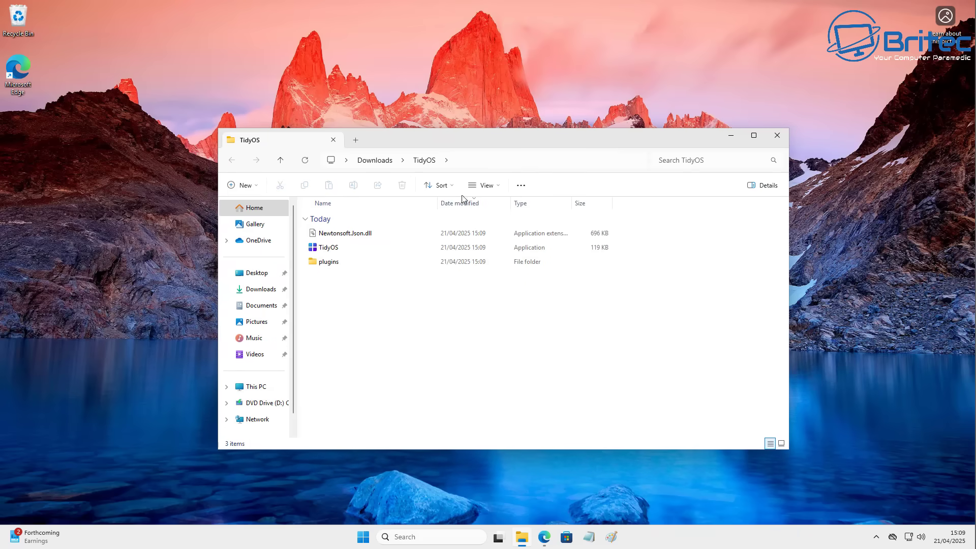
left_click(500, 186)
left_click(492, 209)
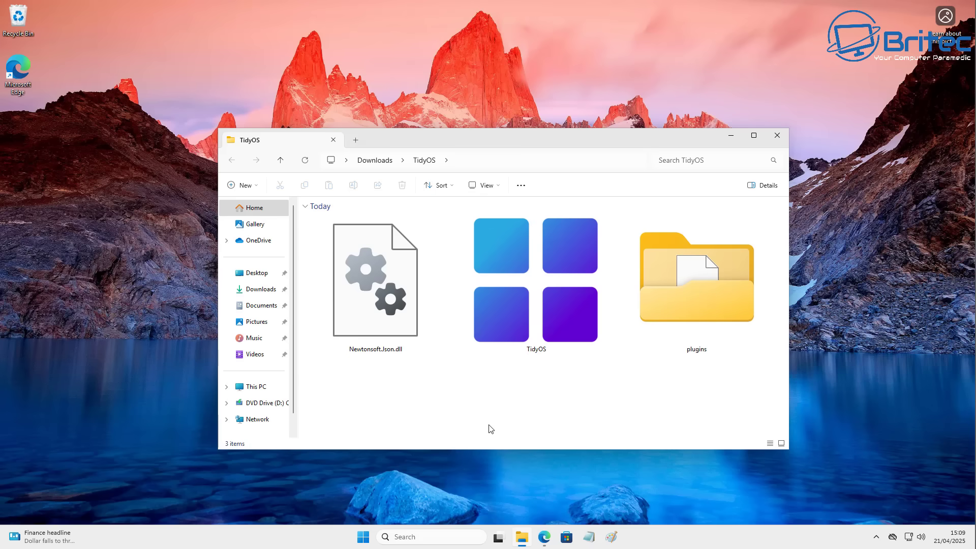
mouse_move(366, 311)
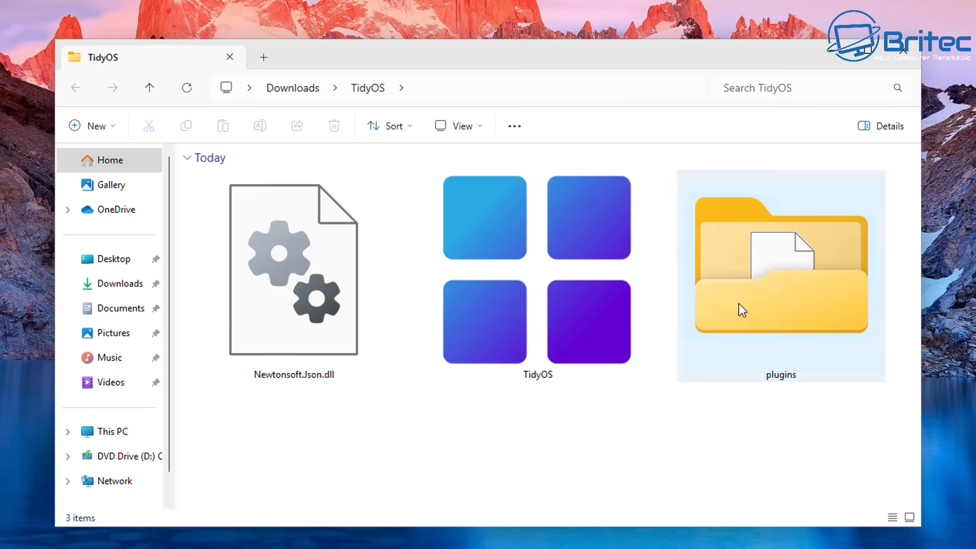
double_click(704, 302)
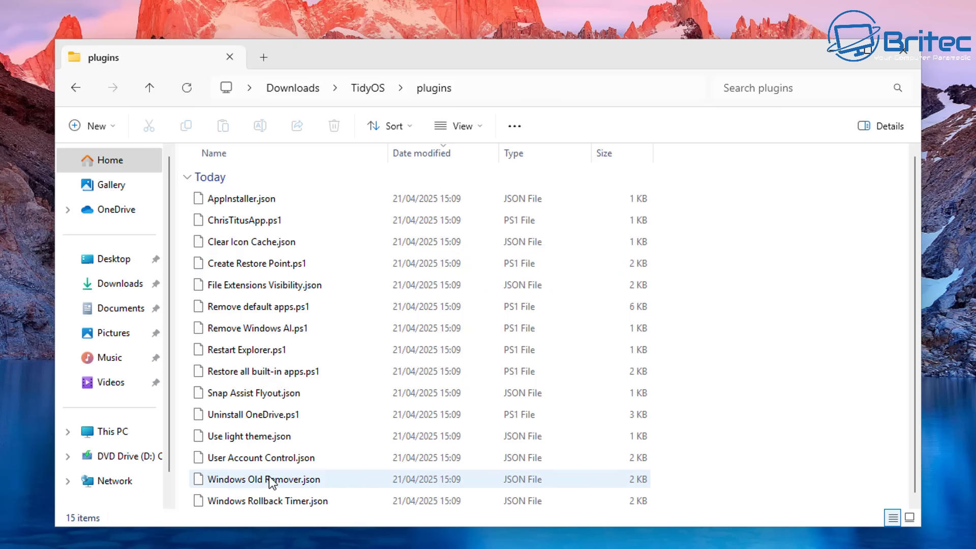
scroll(274, 495, "down", 1)
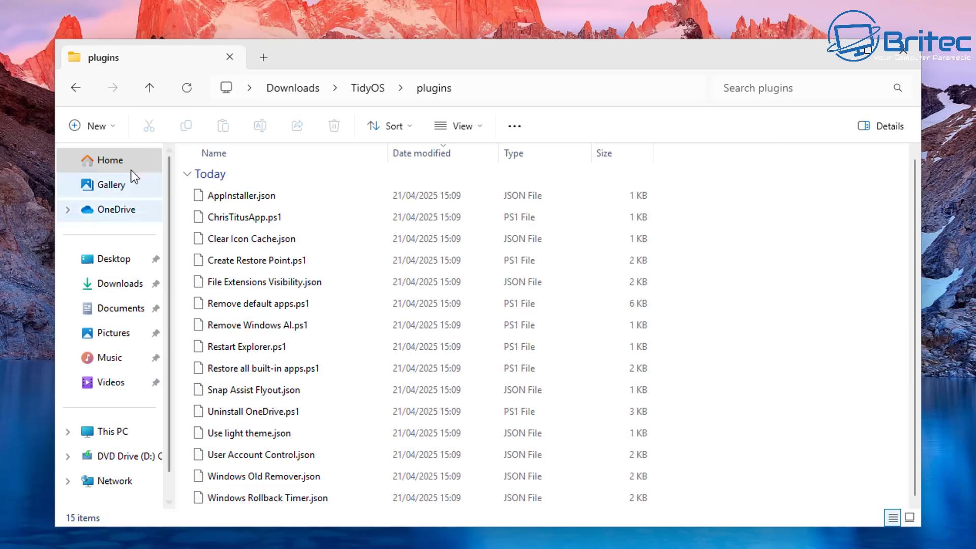
left_click(78, 93)
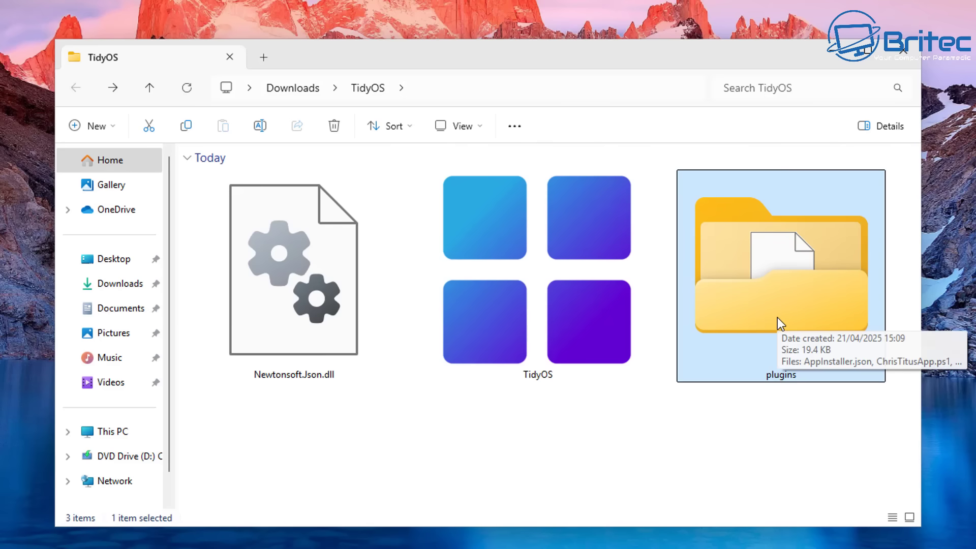
Launch TidyOS and run it anyway past the SmartScreen warning.
double_click(480, 270)
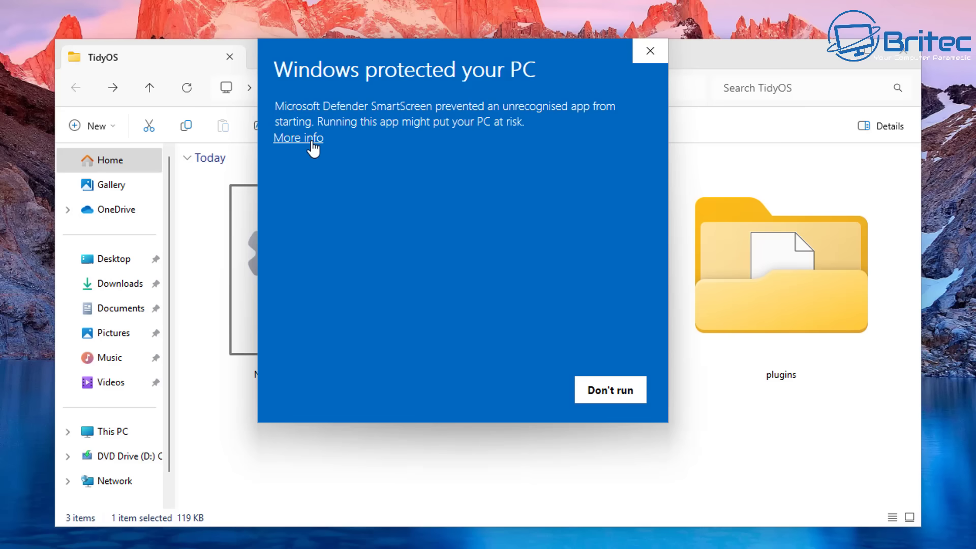
left_click(311, 139)
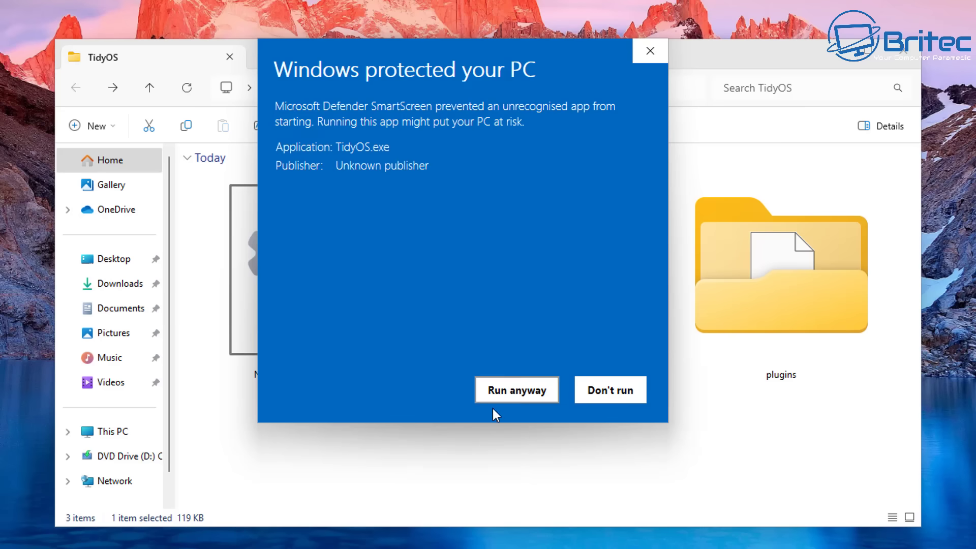
left_click(515, 399)
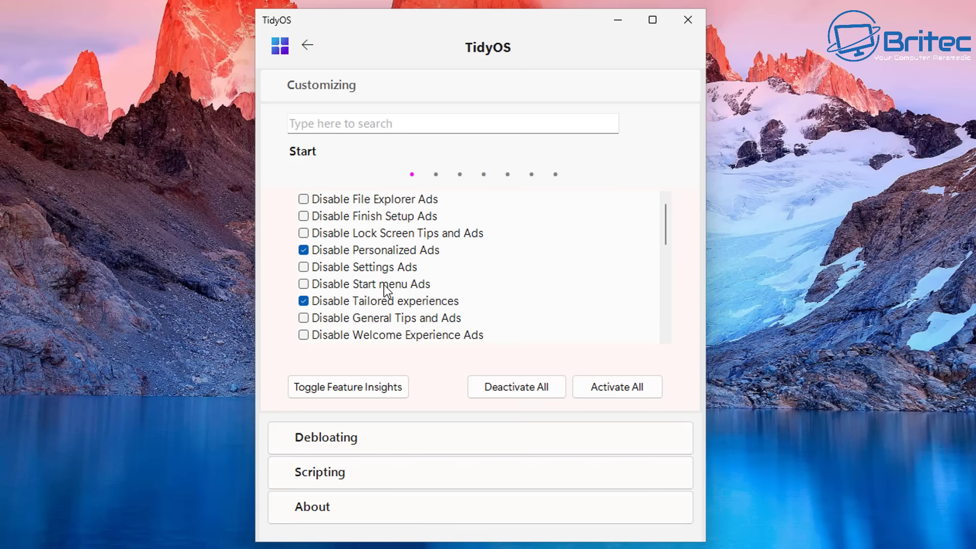
Tick the File Explorer, Finish Setup and Lock Screen ad tweaks, then Activate All.
left_click(302, 201)
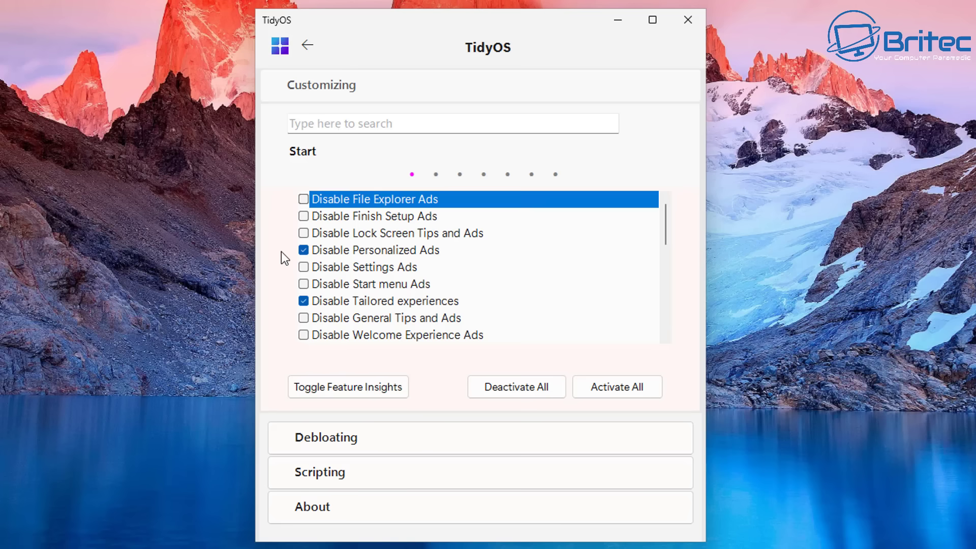
left_click(301, 218)
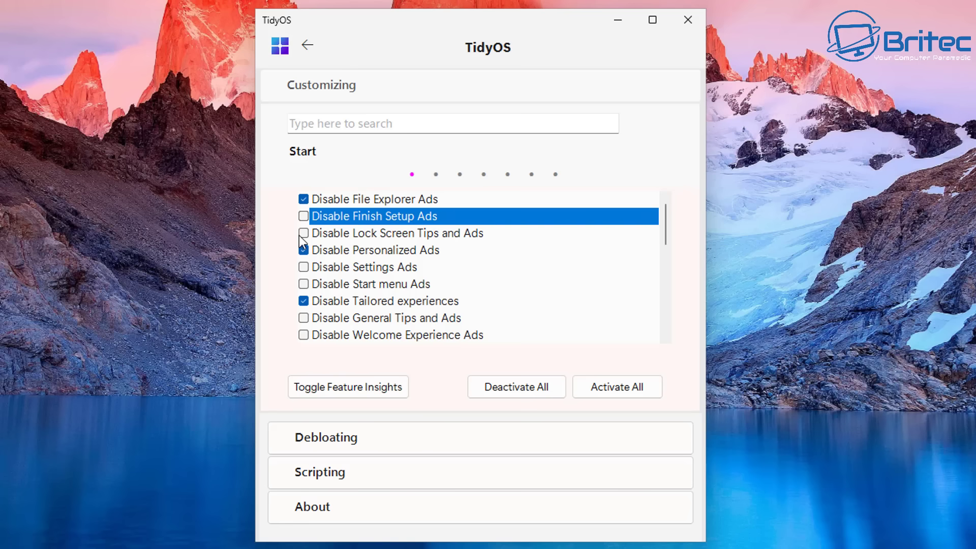
left_click(304, 216)
left_click(303, 239)
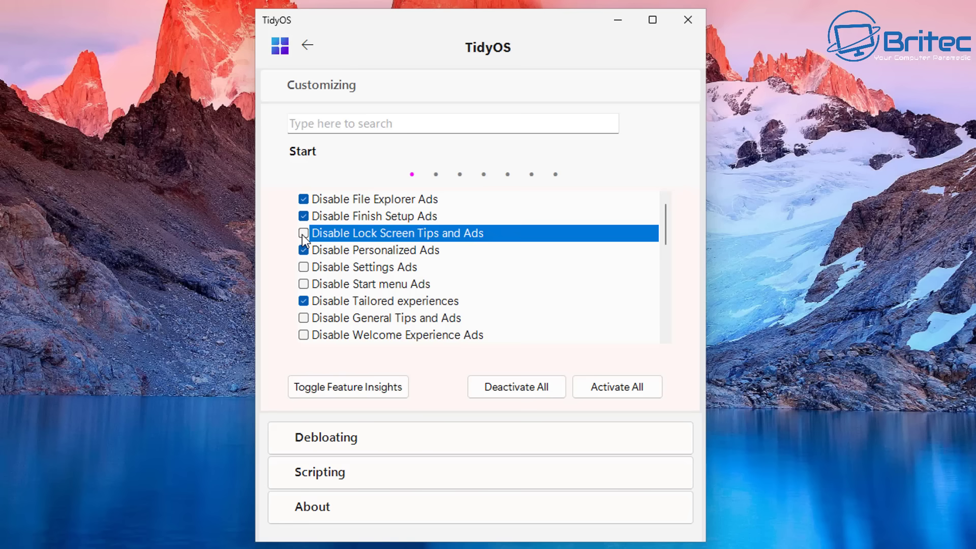
left_click(304, 233)
left_click(303, 267)
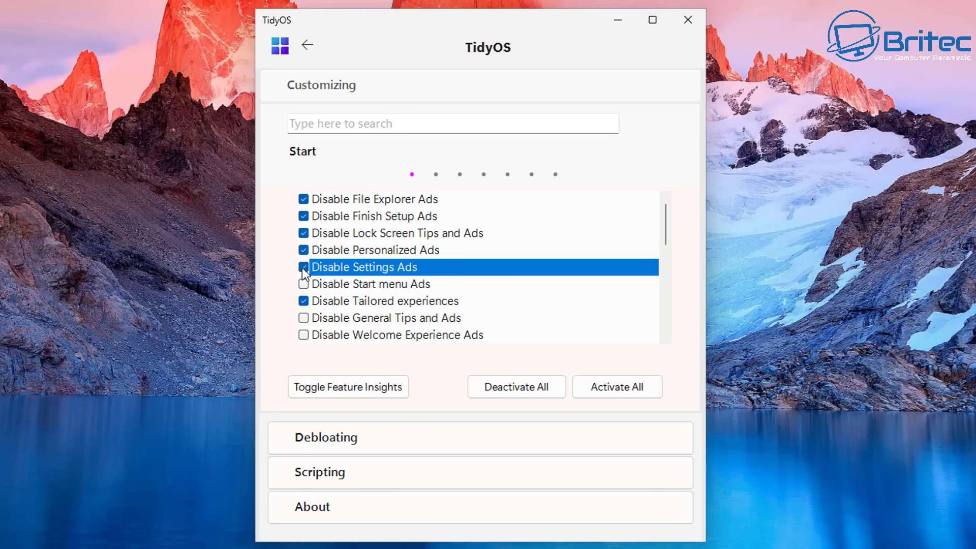
left_click(303, 267)
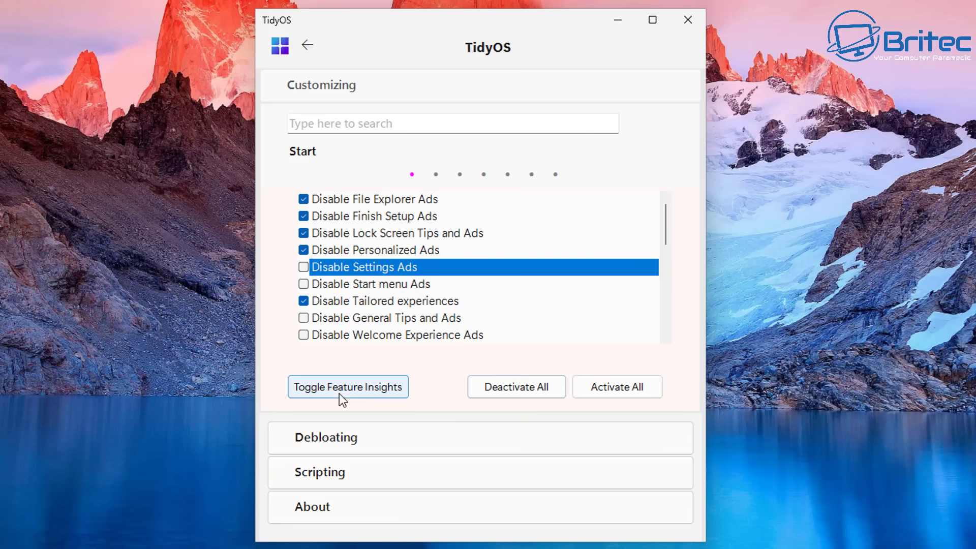
left_click(617, 392)
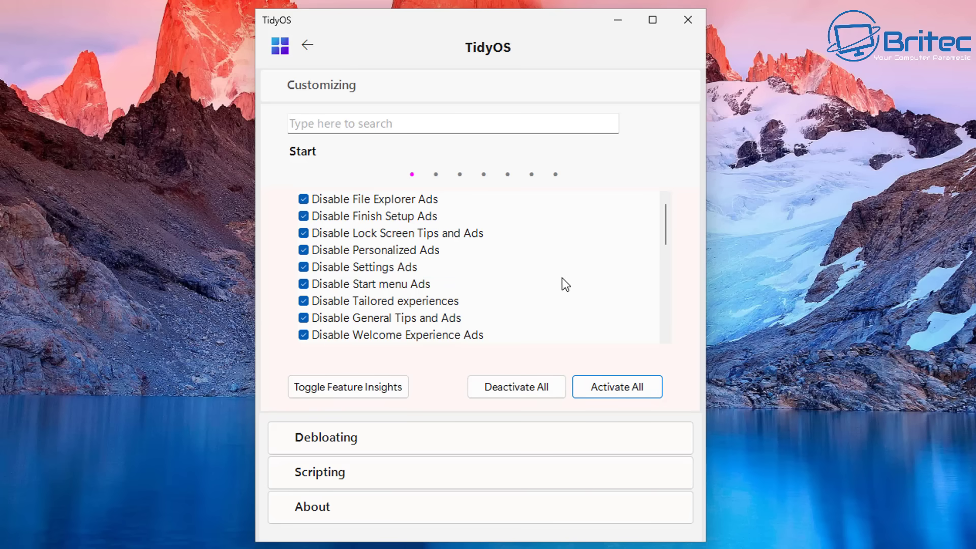
Toggle Hide search box on taskbar and keep Turn off Telemetry data collection ticked.
scroll(564, 258, "down", 2)
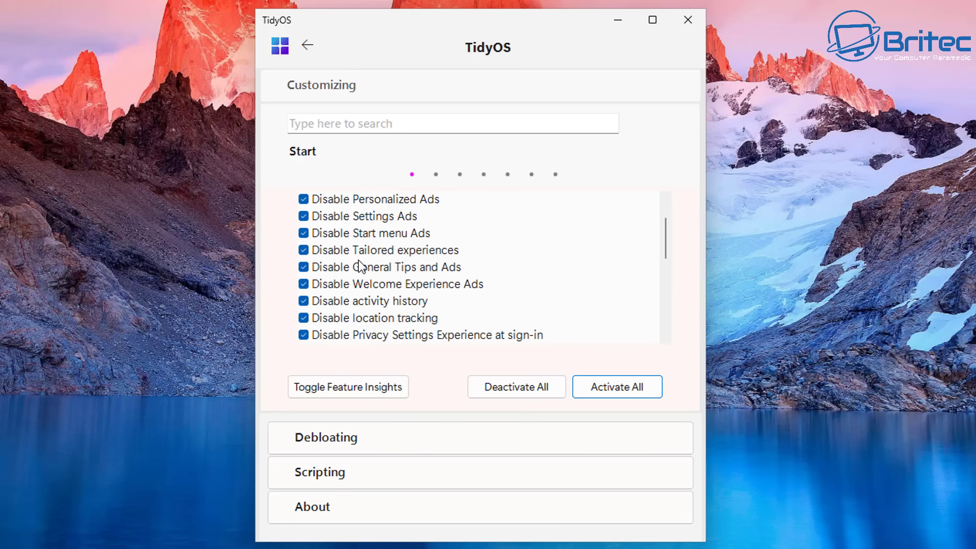
scroll(363, 260, "down", 2)
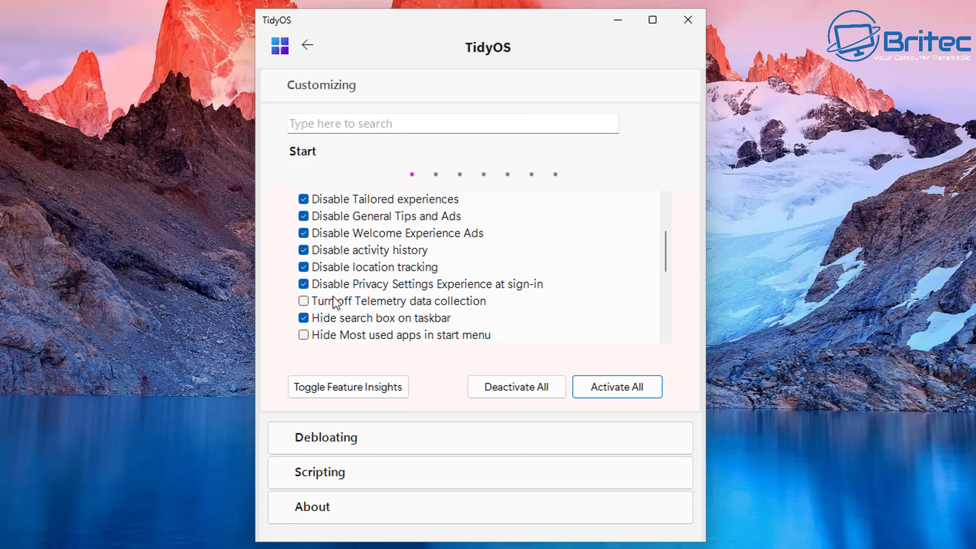
left_click(300, 314)
left_click(303, 305)
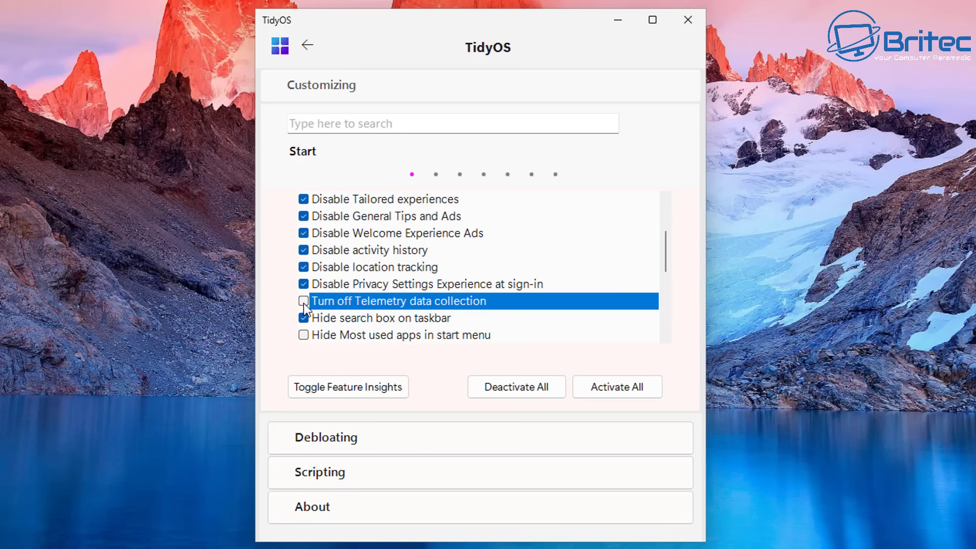
left_click(304, 300)
left_click(306, 300)
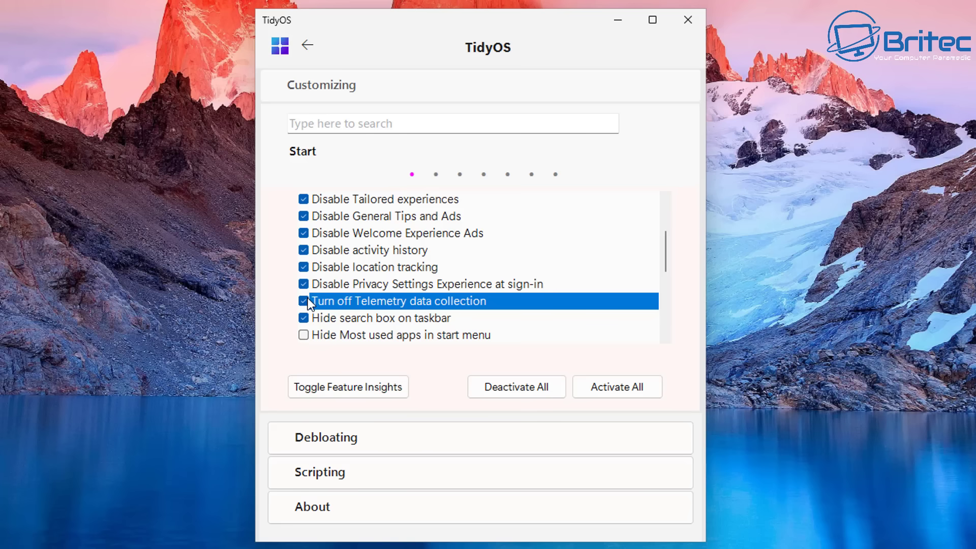
Tick Hide Most used apps in start menu.
left_click(303, 336)
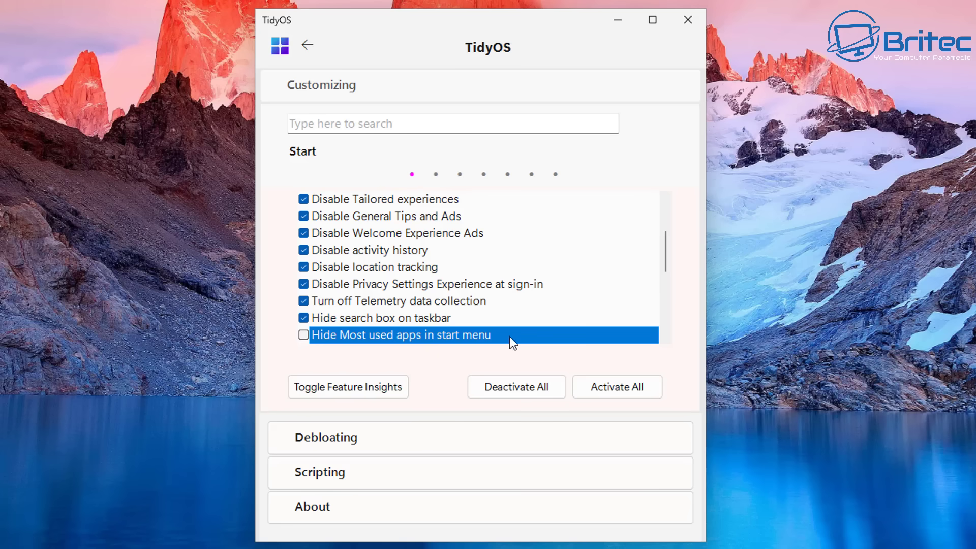
scroll(539, 320, "down", 1)
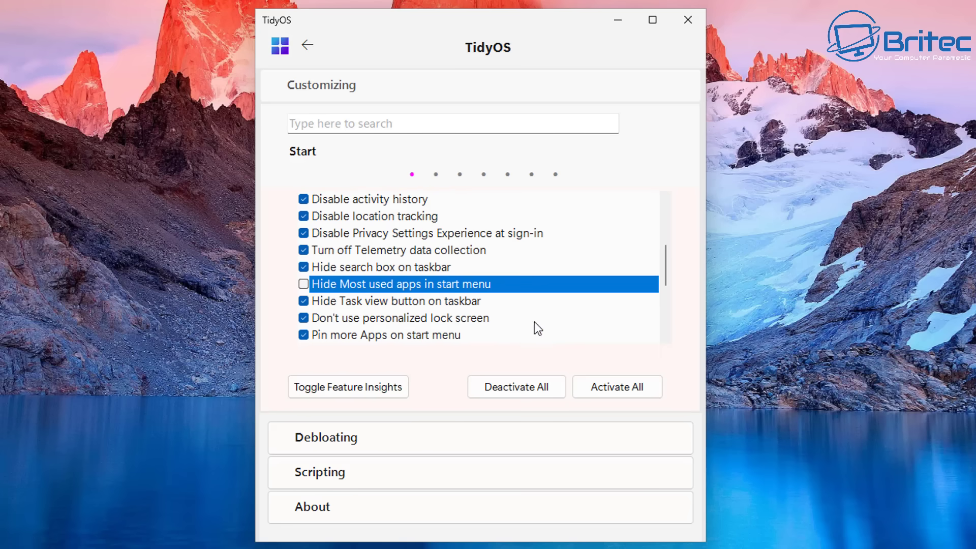
left_click(304, 284)
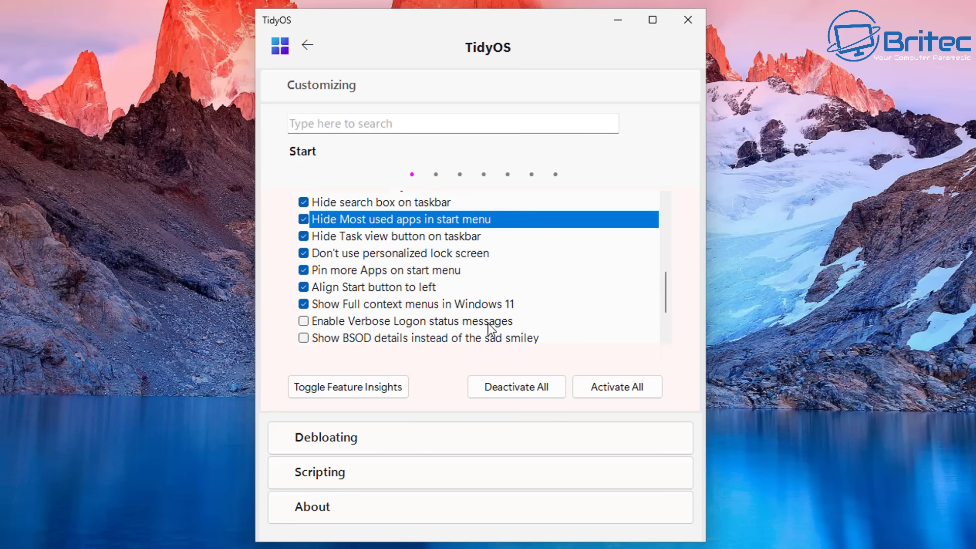
scroll(488, 323, "down", 2)
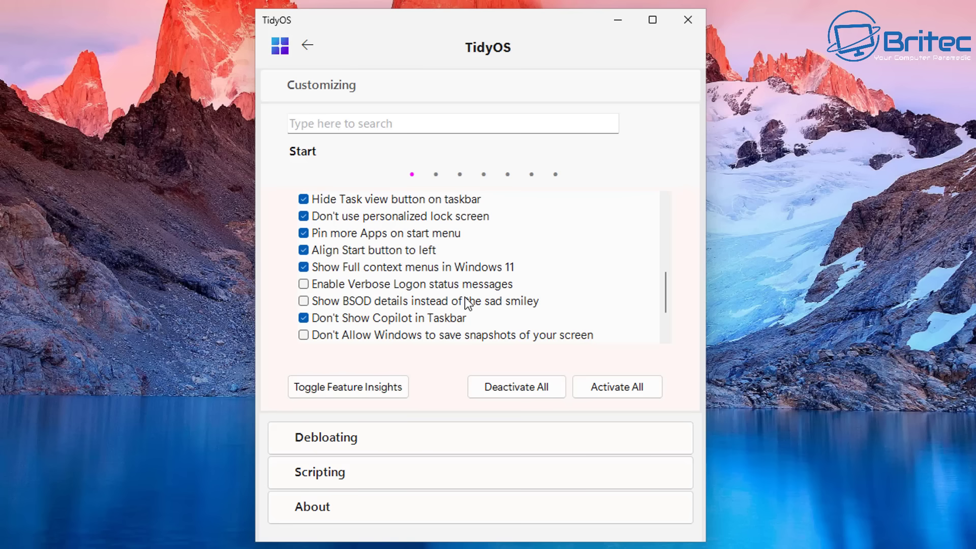
Tick Enable Verbose Logon, both screen-snapshot blocking options and Disable Power Throttling.
left_click(307, 286)
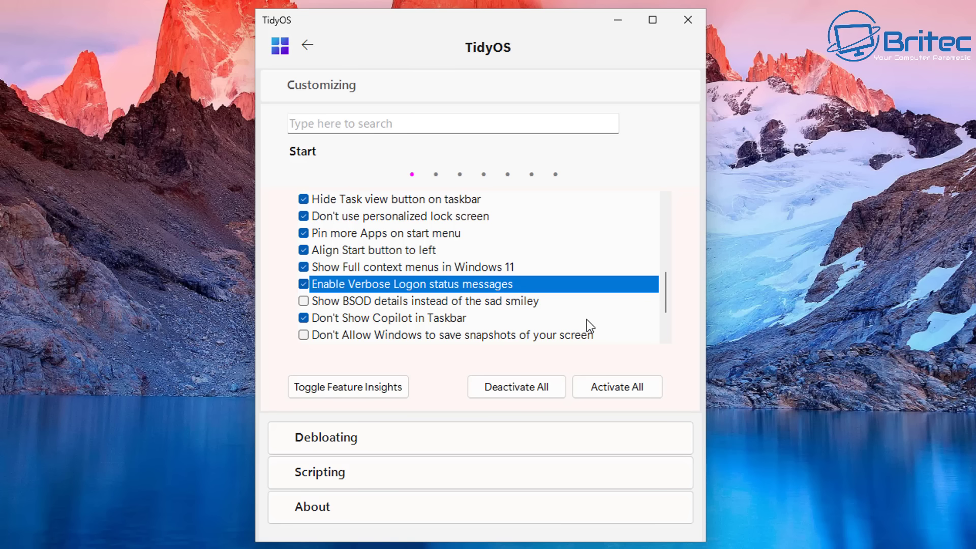
left_click(304, 336)
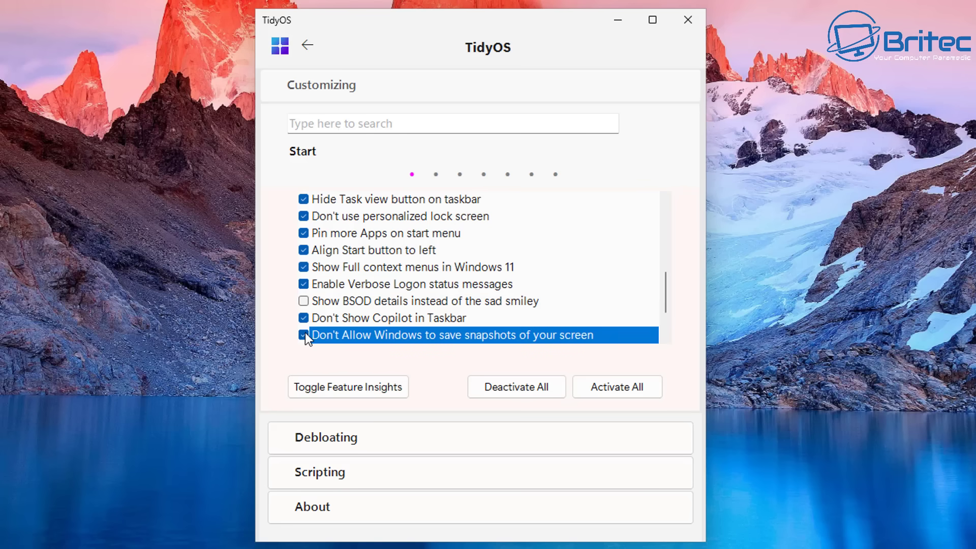
scroll(394, 329, "down", 3)
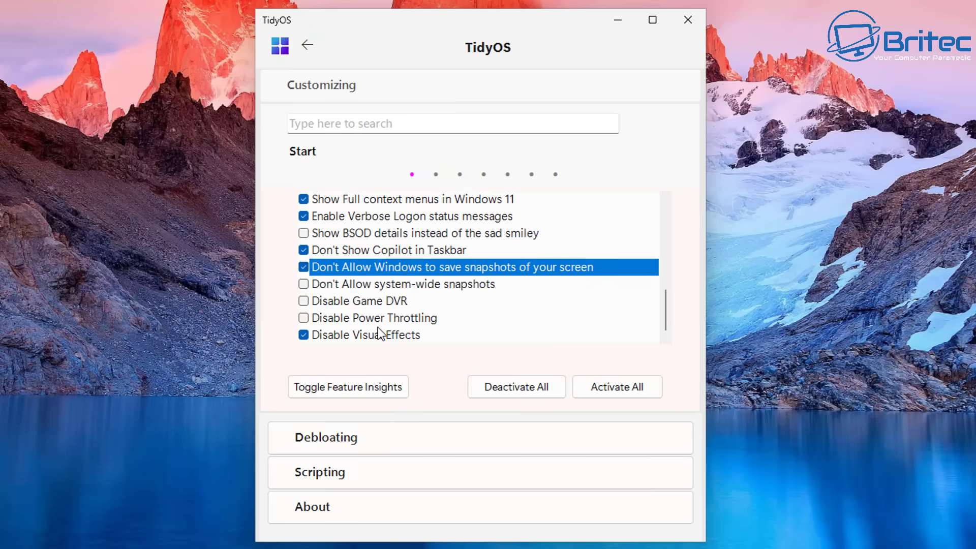
left_click(304, 285)
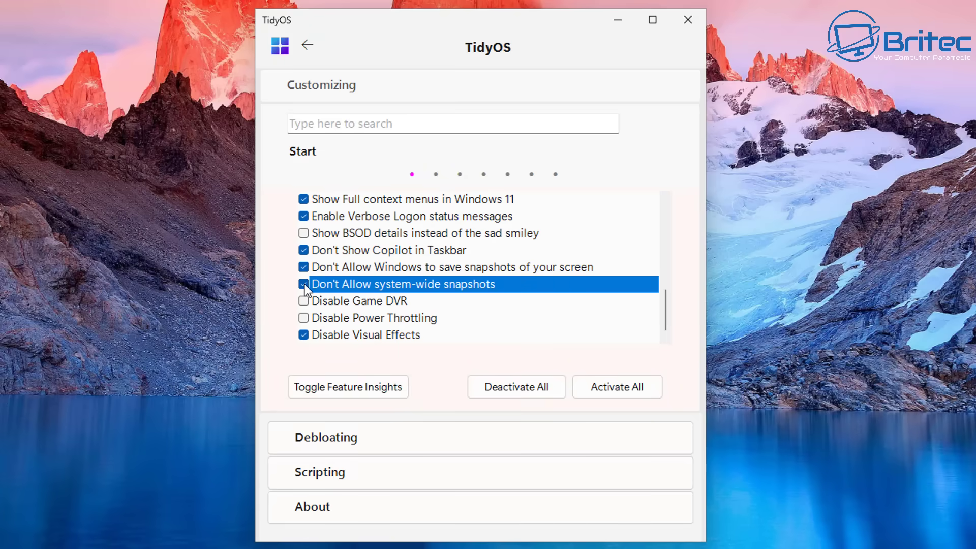
left_click(304, 287)
left_click(303, 319)
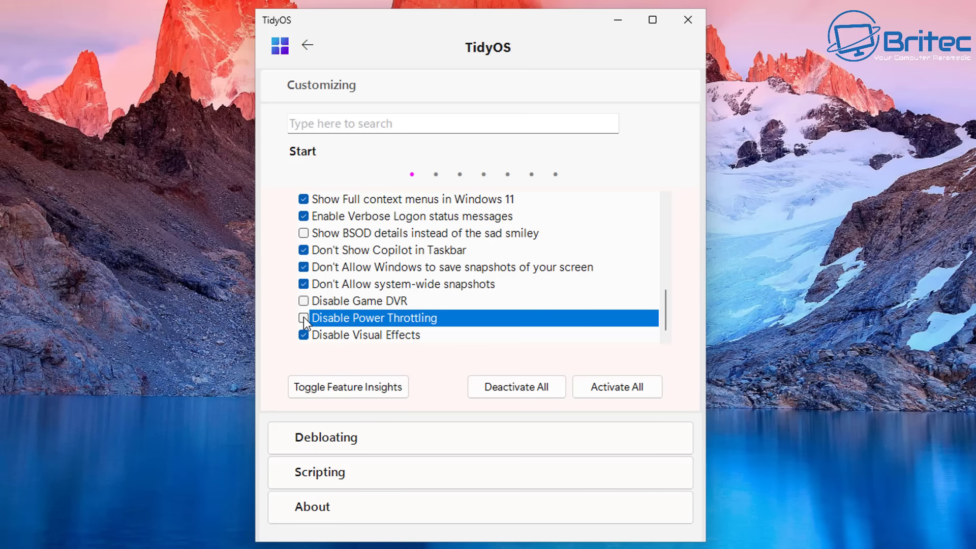
left_click(303, 317)
Under Privacy, tick Turn off Telemetry data collection.
left_click(437, 175)
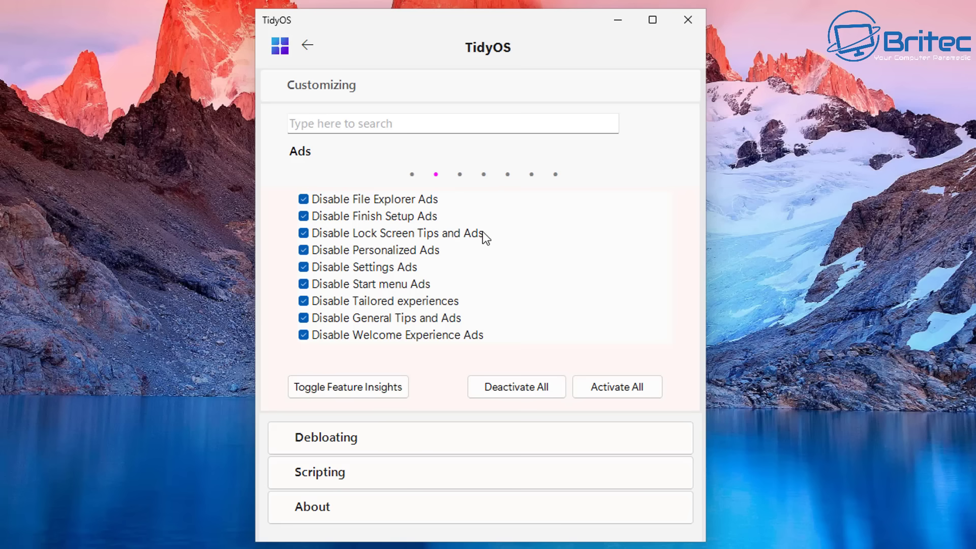
left_click(460, 175)
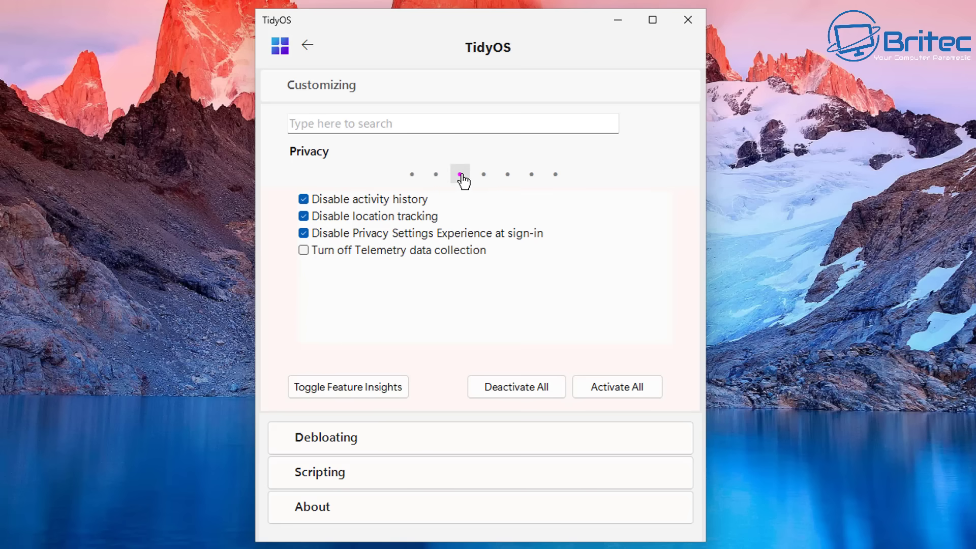
left_click(336, 250)
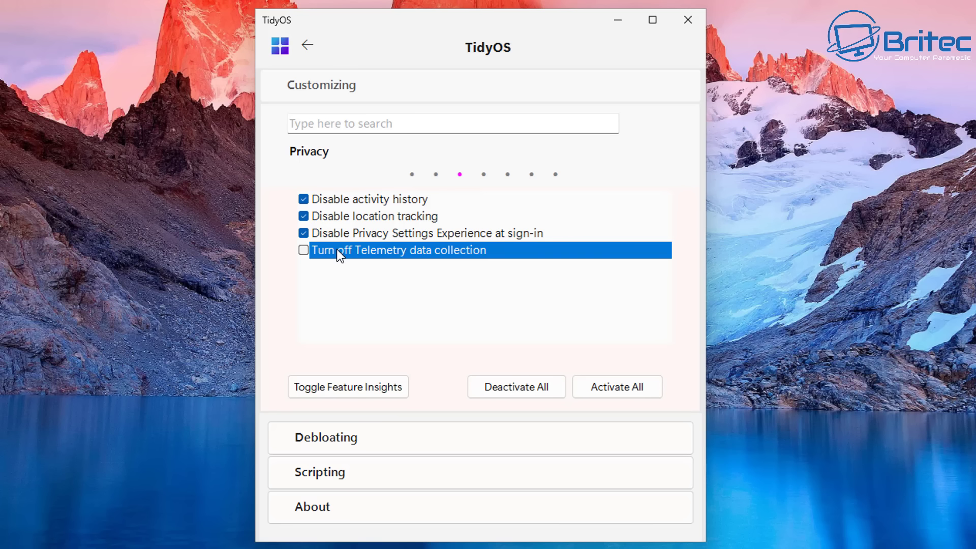
left_click(338, 251)
Under Personalization, tick Hide Most used apps in start menu.
left_click(484, 175)
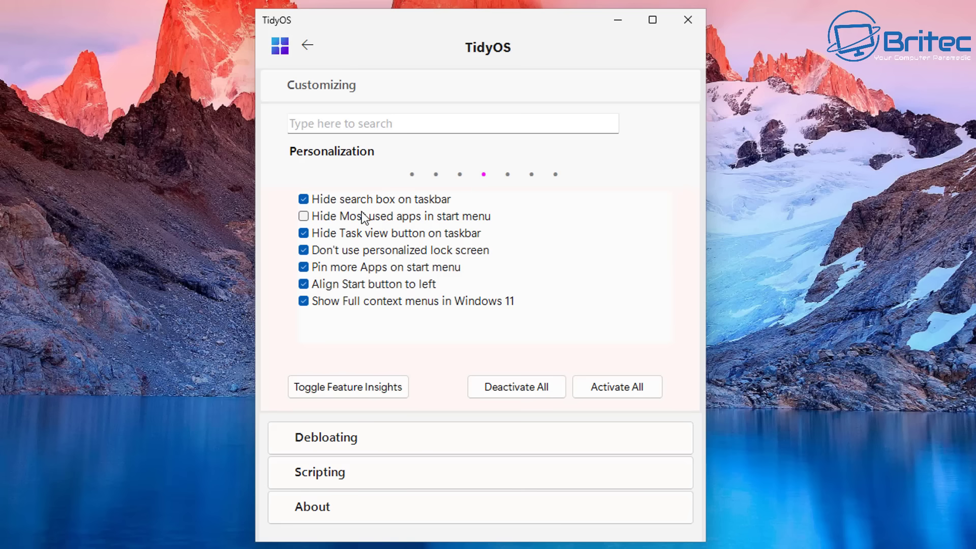
left_click(323, 216)
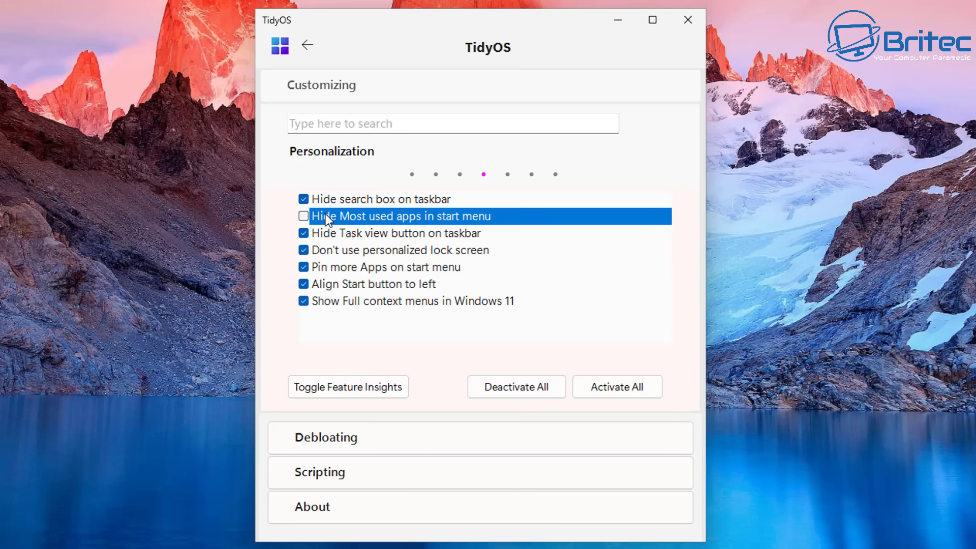
left_click(326, 216)
left_click(329, 217)
Under AI, tick Don't Allow Windows to save snapshots, then move to Debloating.
left_click(507, 176)
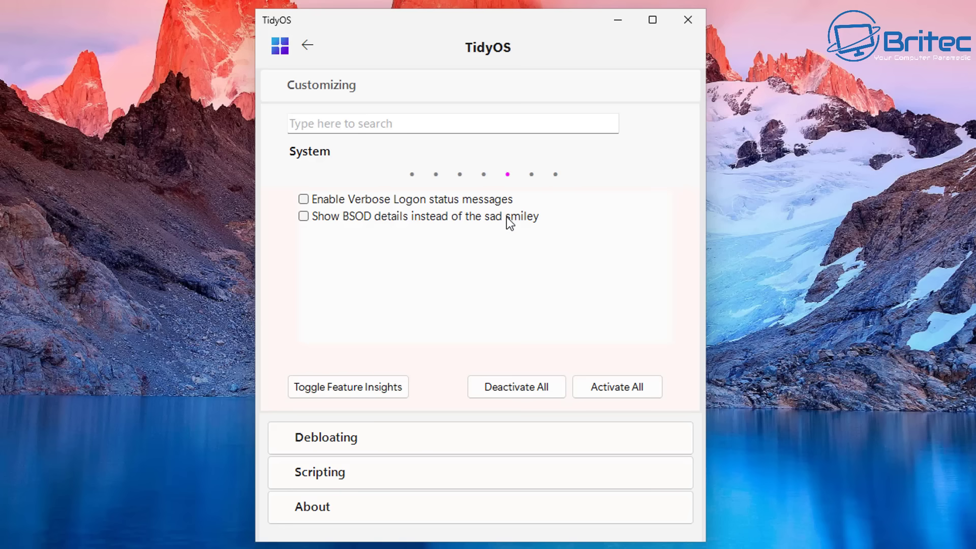
left_click(532, 176)
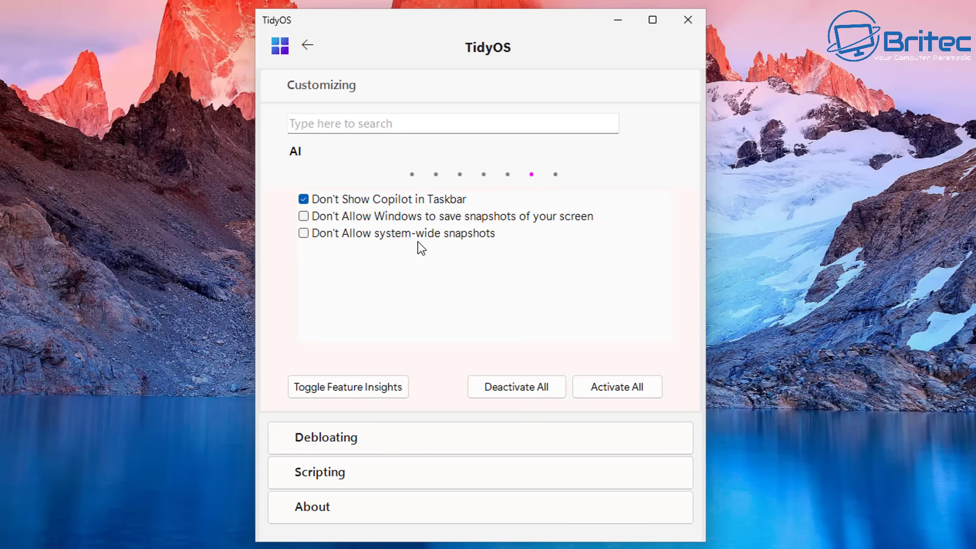
left_click(340, 218)
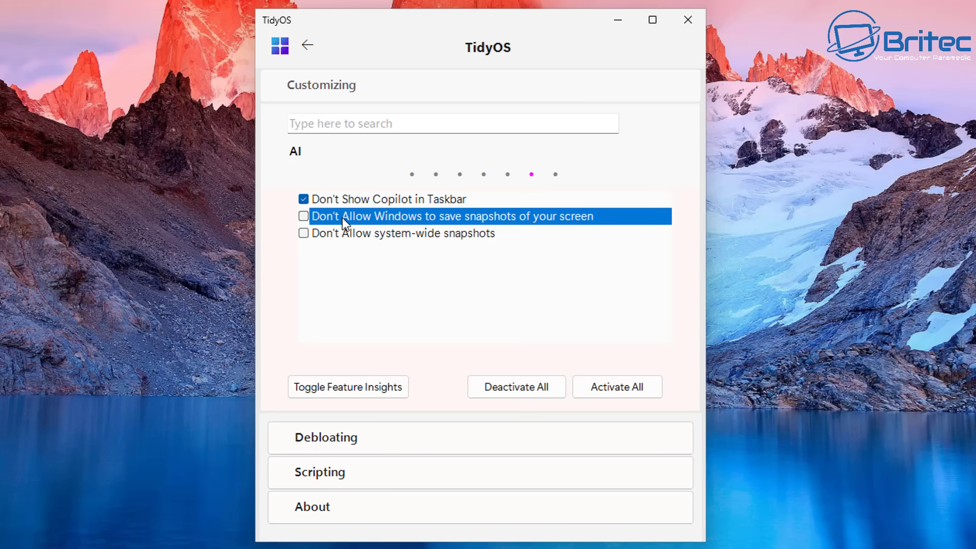
left_click(343, 218)
left_click(343, 218)
left_click(303, 217)
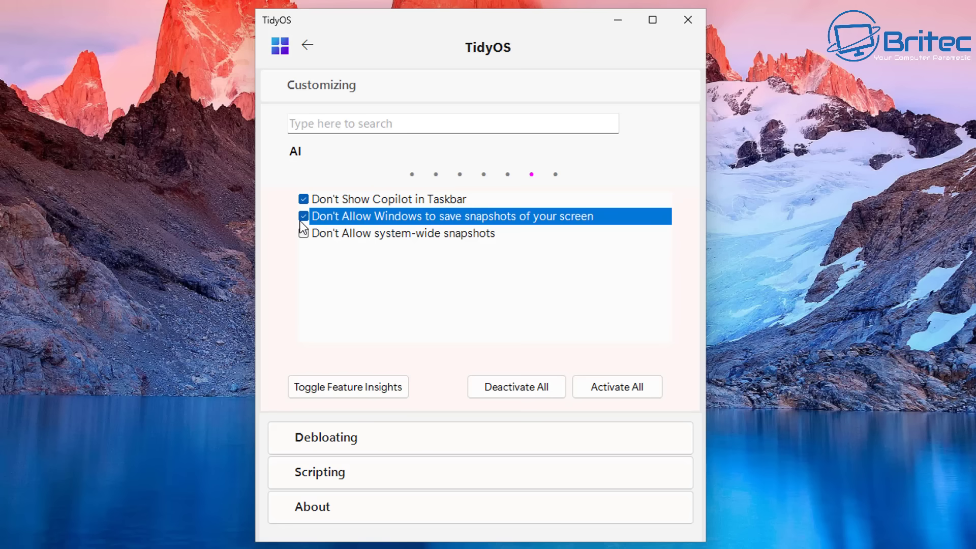
left_click(328, 233)
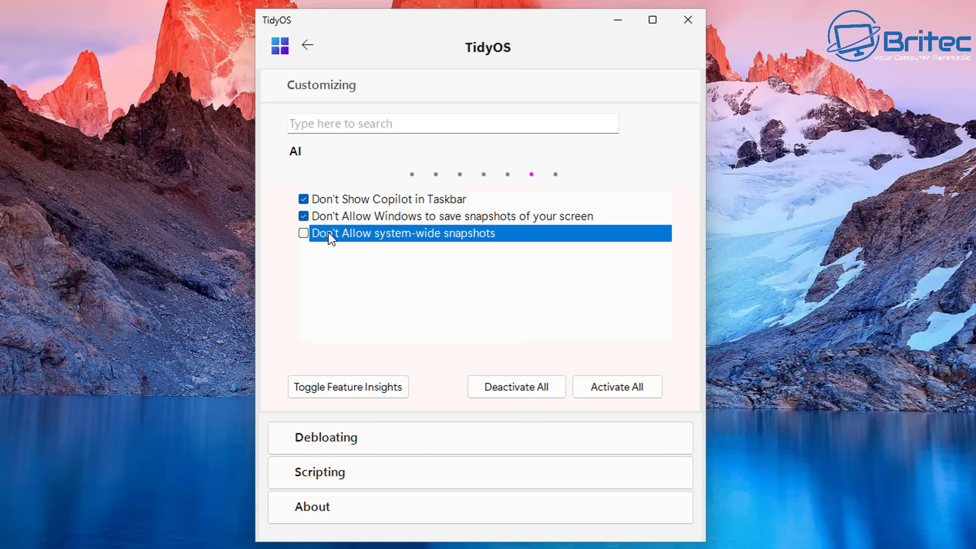
left_click(555, 175)
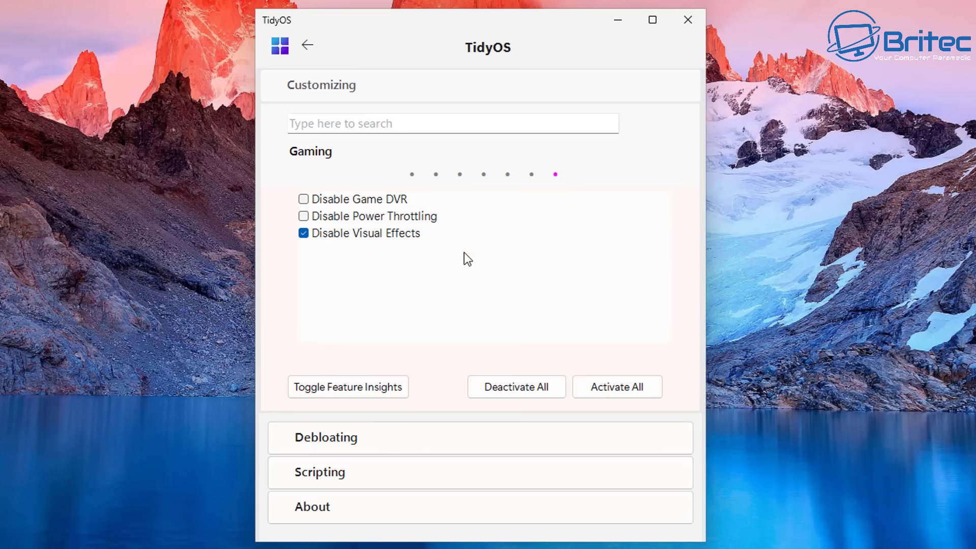
left_click(344, 443)
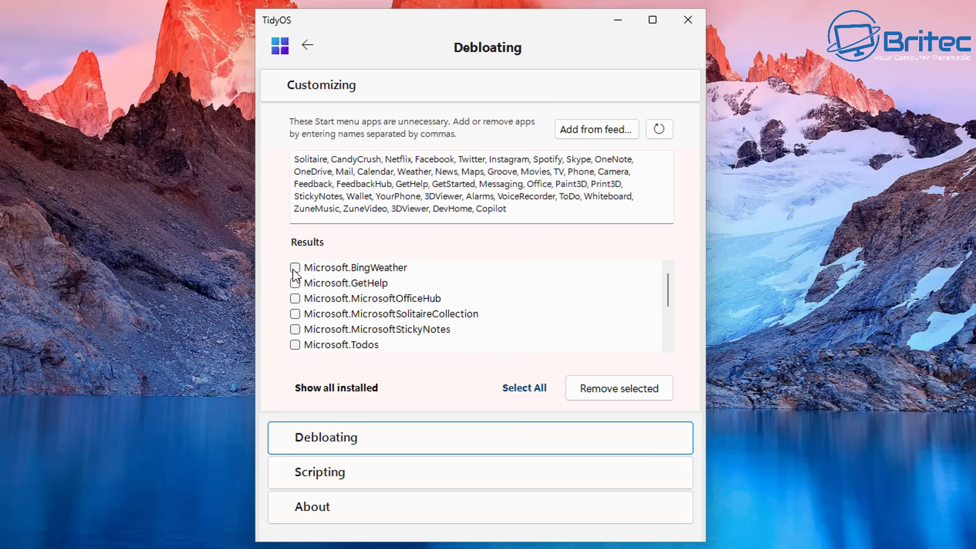
Select all matched apps, Microsoft.BingWeather through Microsoft.ZuneMusic, and scroll to verify them.
left_click(517, 388)
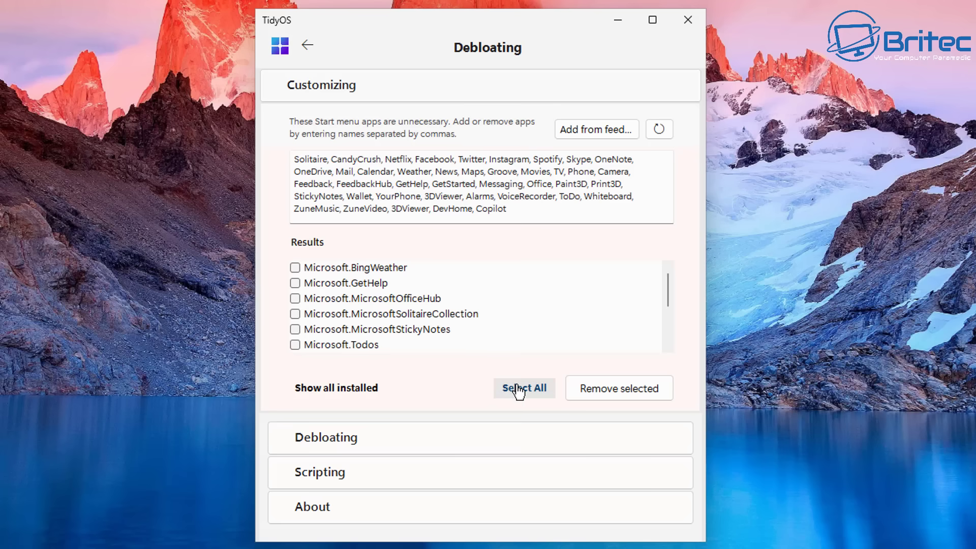
left_click(519, 390)
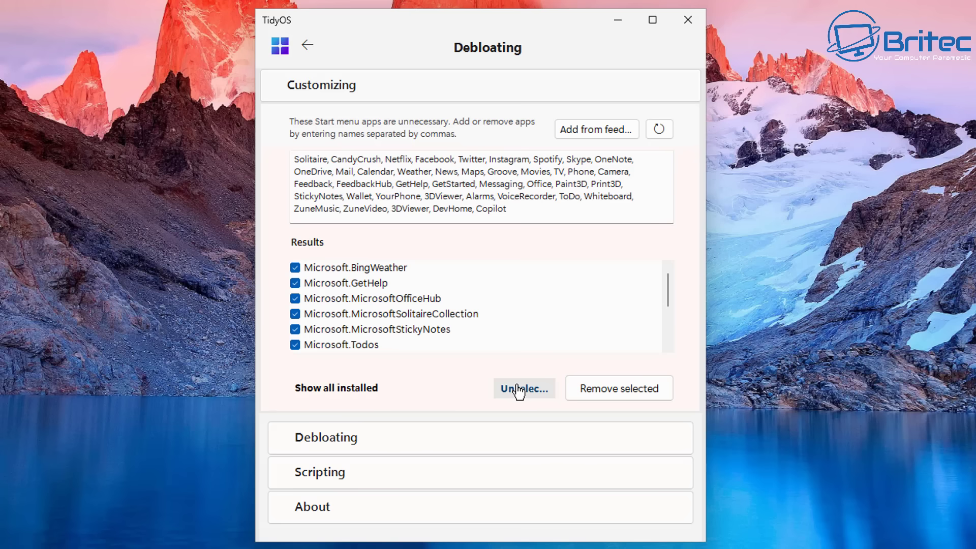
left_click(518, 390)
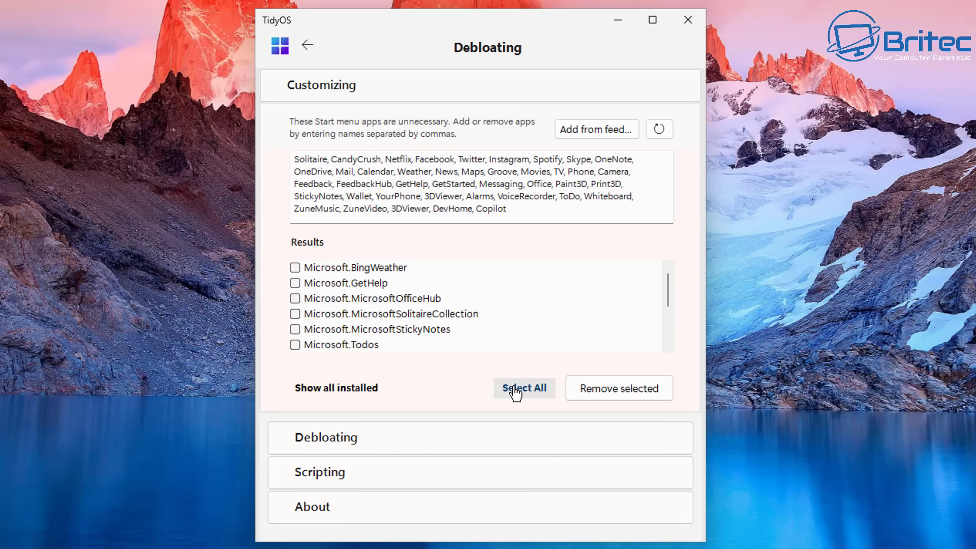
left_click(516, 391)
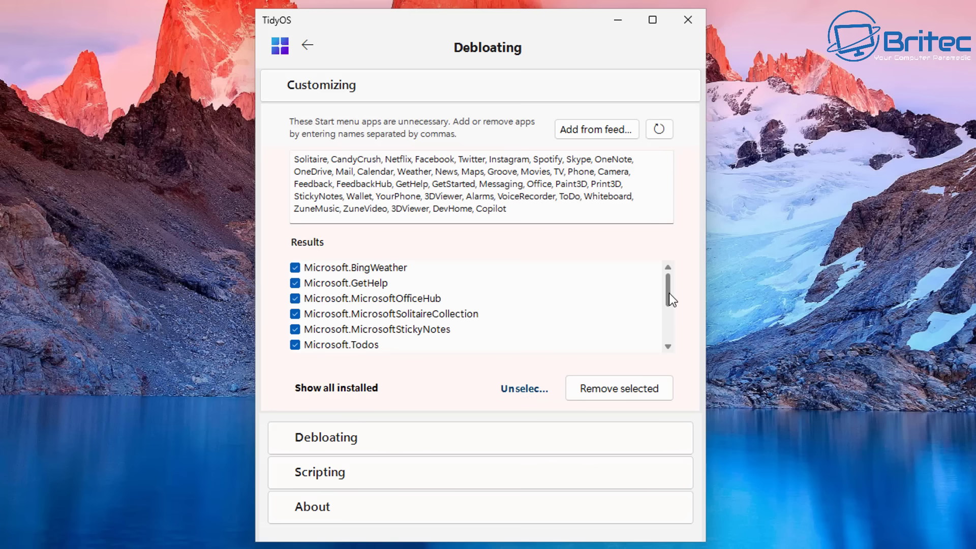
left_click_drag(669, 292, 661, 337)
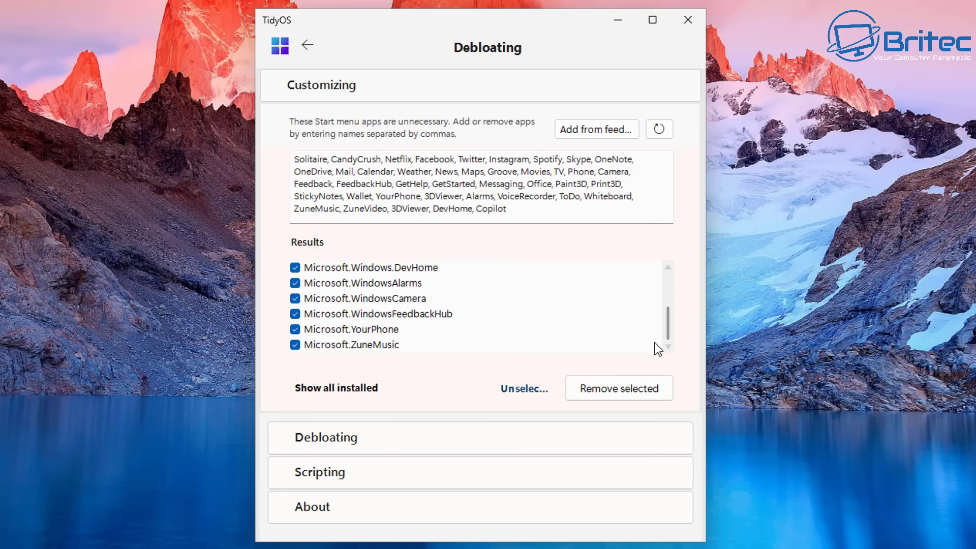
scroll(658, 349, "up", 2)
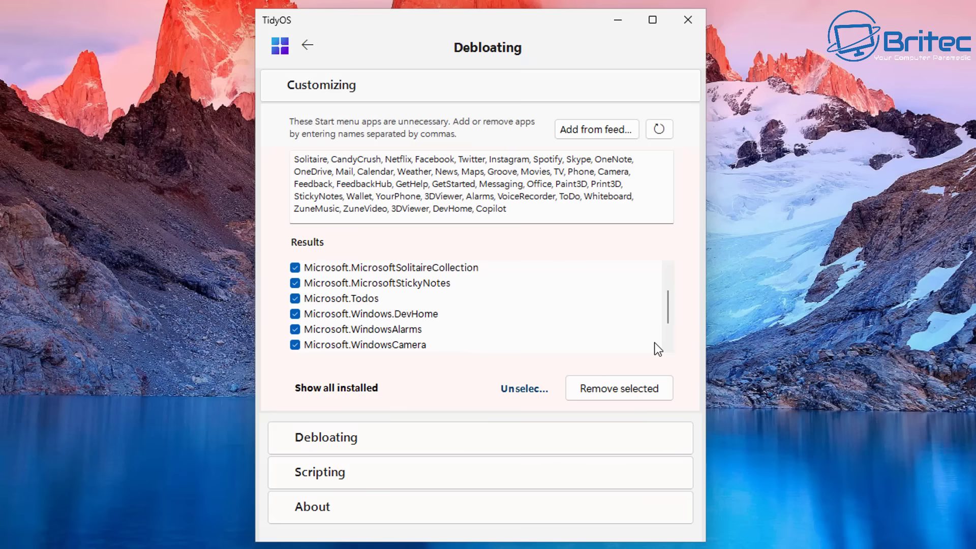
scroll(659, 349, "up", 2)
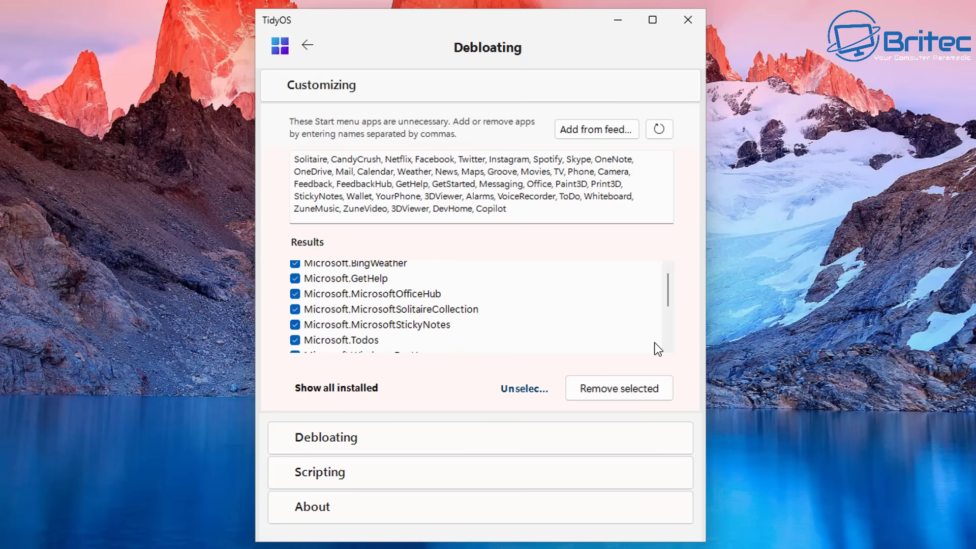
scroll(659, 348, "down", 2)
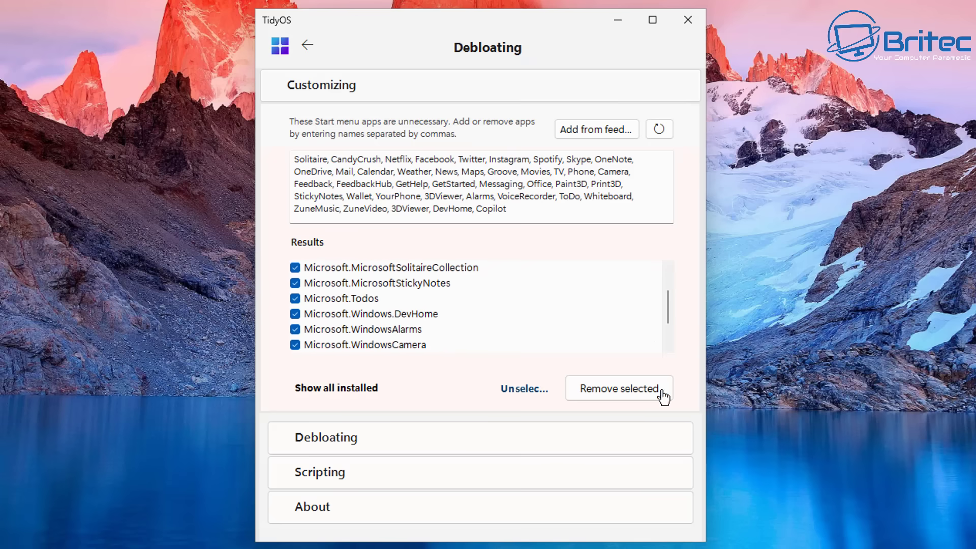
Remove the 12 selected apps, confirming Yes and dismissing the uninstall finished report.
left_click(635, 391)
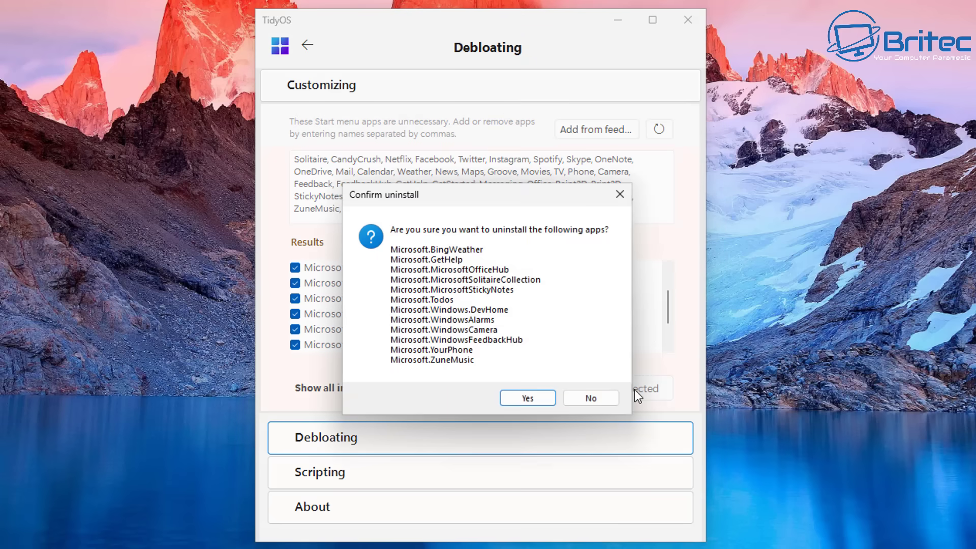
left_click(538, 400)
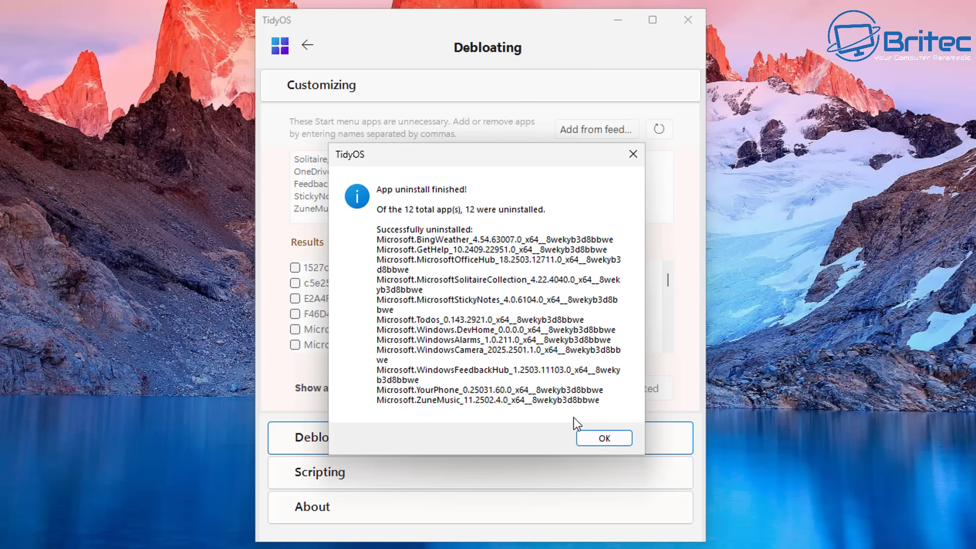
left_click(591, 438)
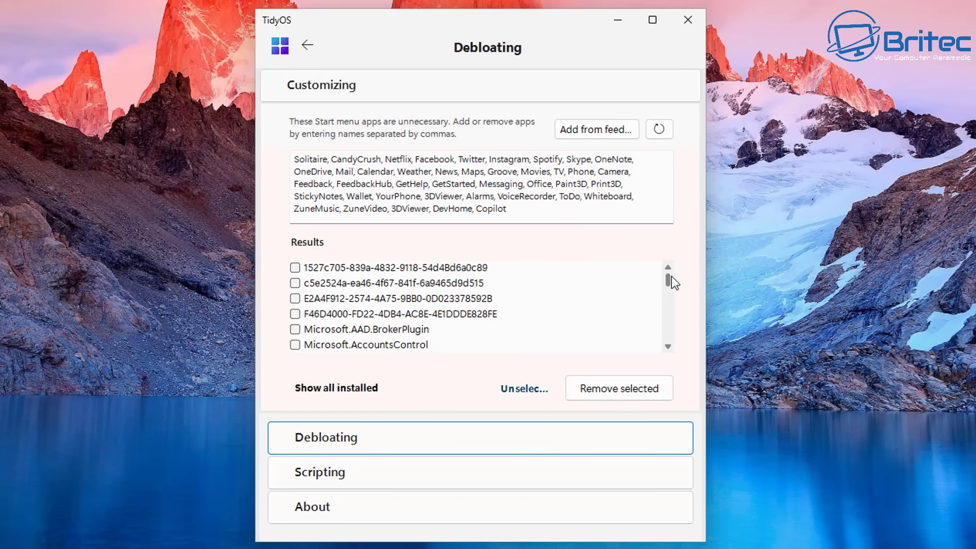
left_click_drag(672, 278, 670, 333)
Open the Scripting page and scroll its Installed list to the unticked Plugins group, including Uninstall OneDrive.
left_click(354, 471)
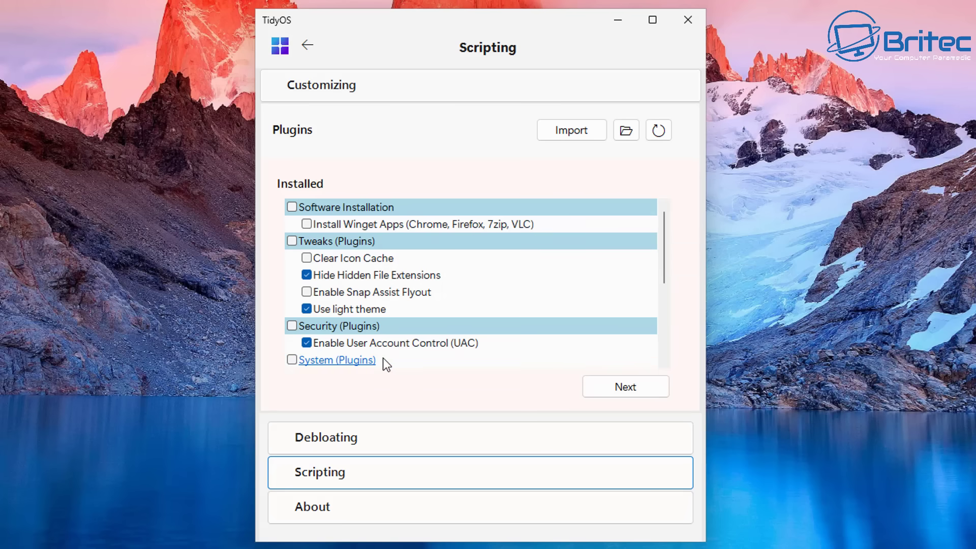
mouse_move(363, 297)
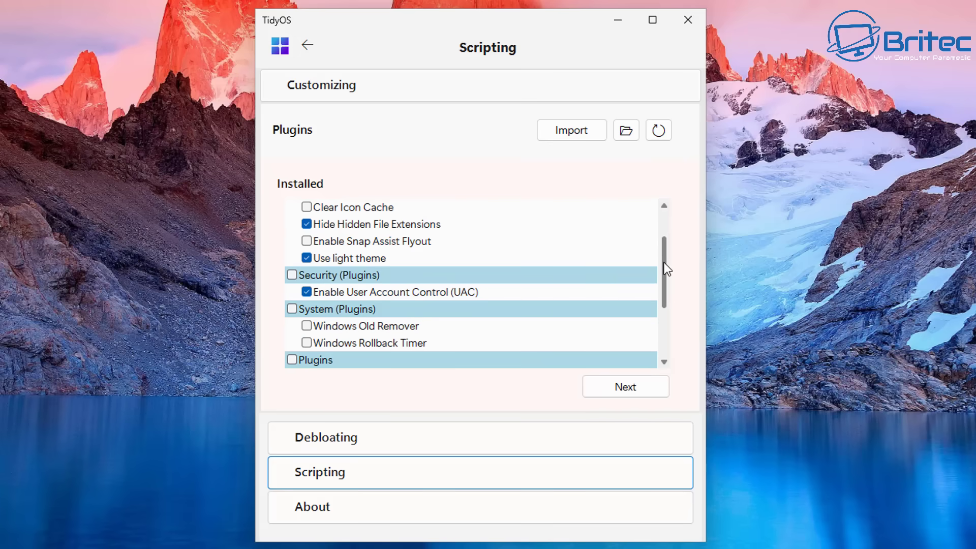
left_click_drag(664, 262, 661, 276)
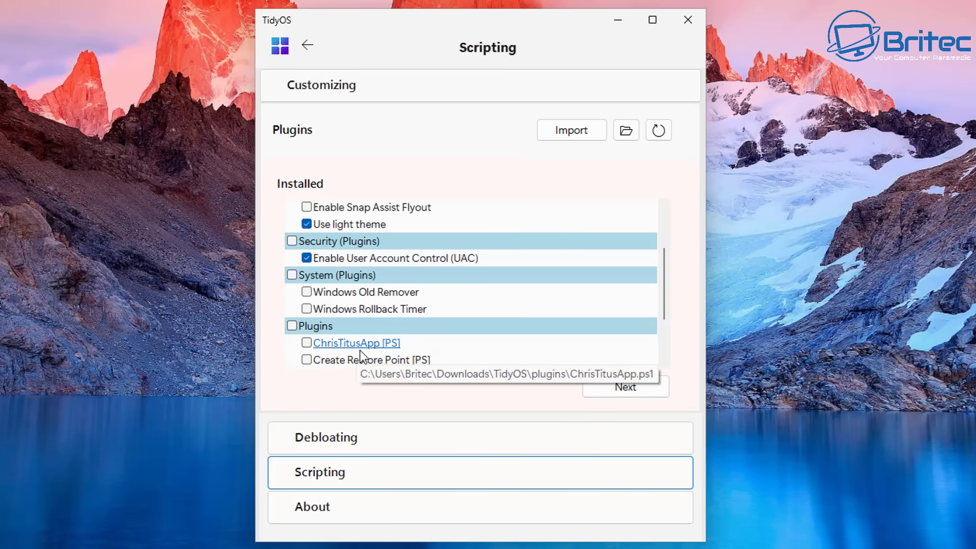
scroll(511, 321, "up", 1)
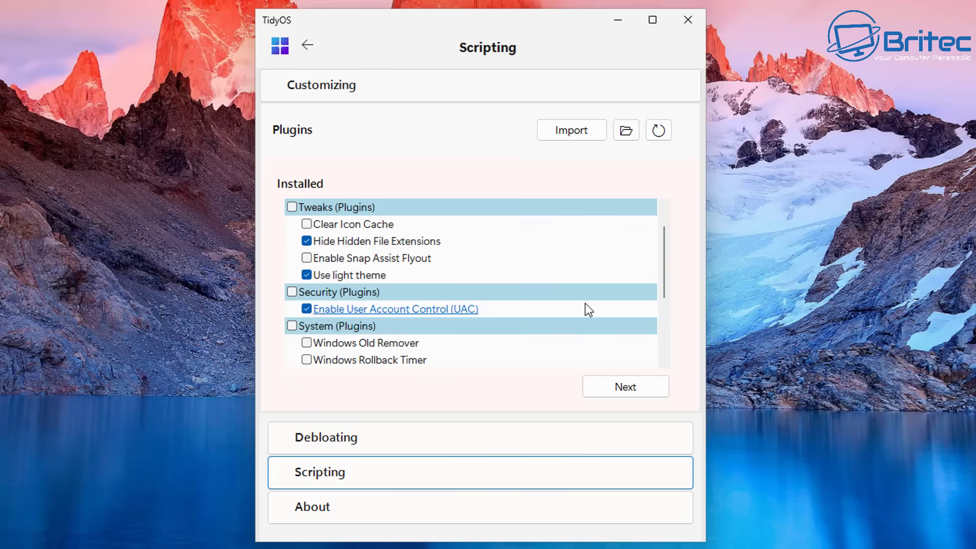
left_click_drag(662, 254, 653, 321)
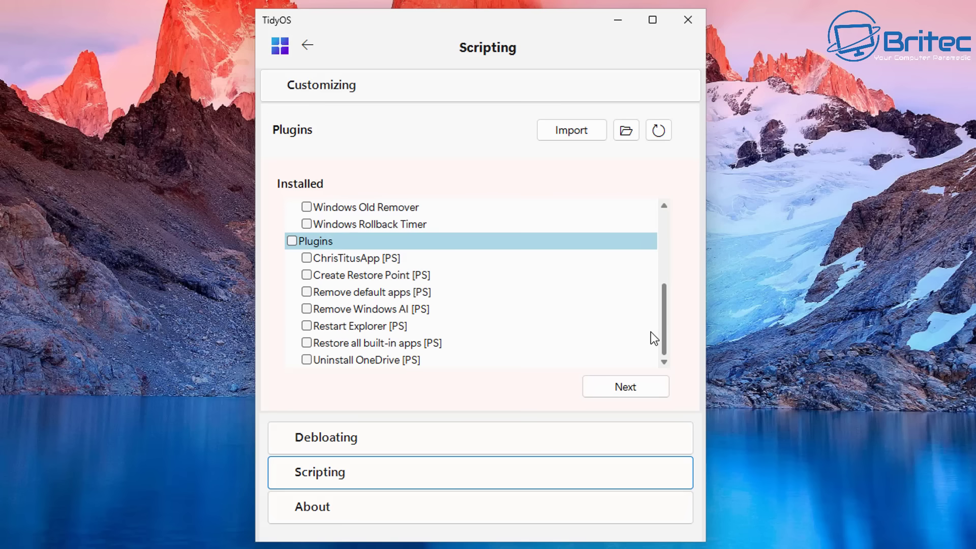
Tick Uninstall OneDrive, Remove Windows AI, Remove default apps and Create Restore Point, then go to the review page.
left_click(307, 360)
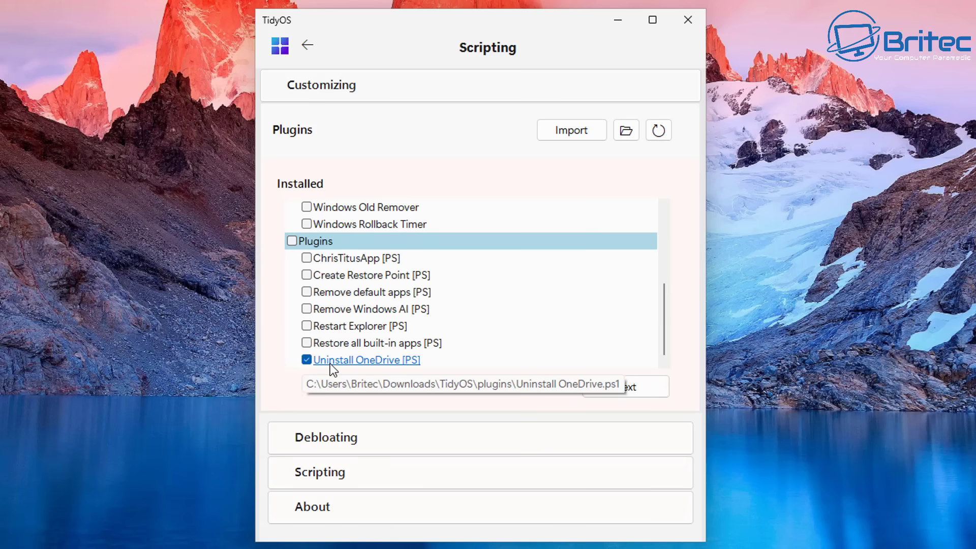
left_click(365, 359)
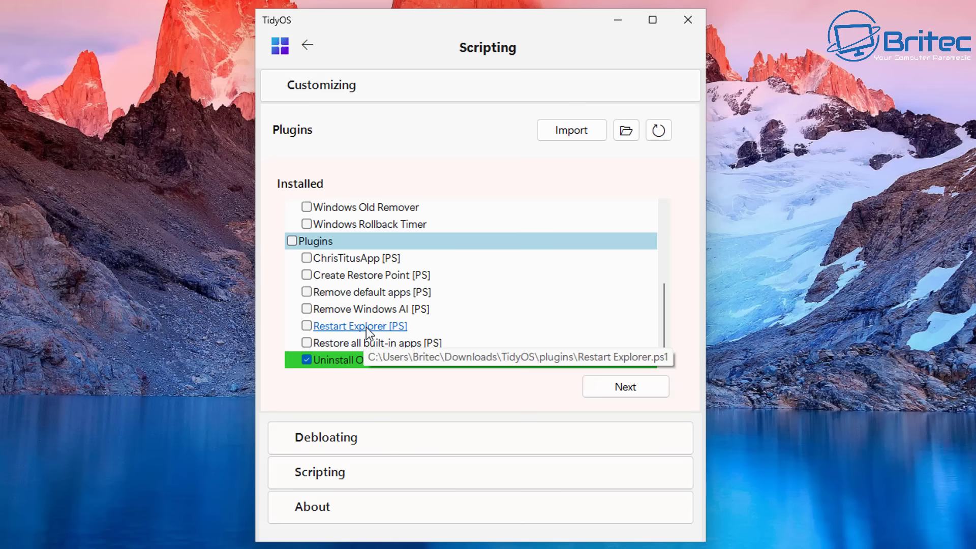
left_click(370, 313)
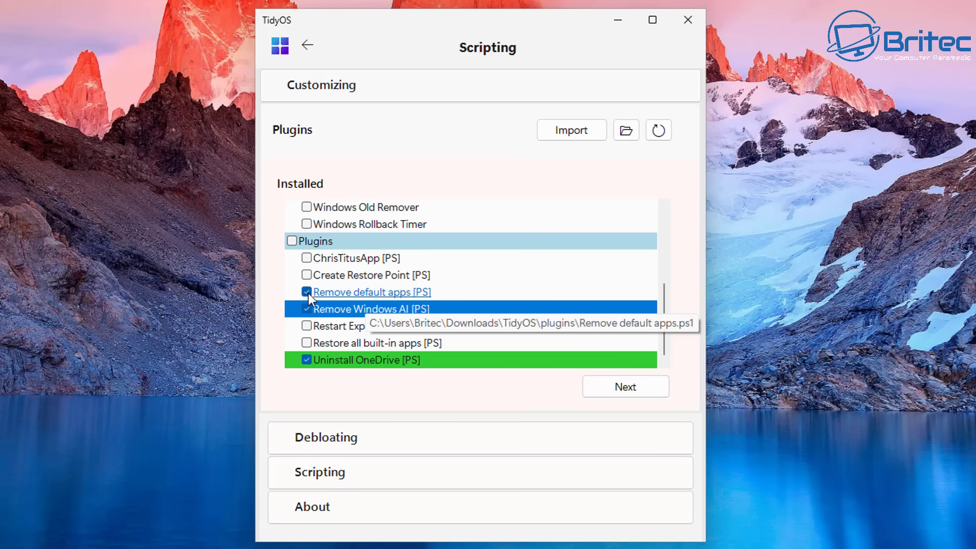
left_click(307, 292)
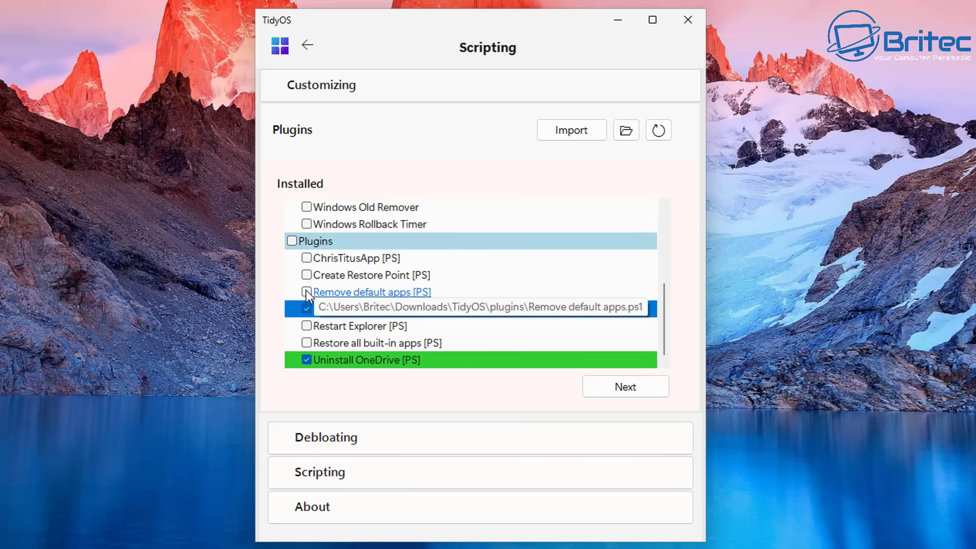
left_click(307, 293)
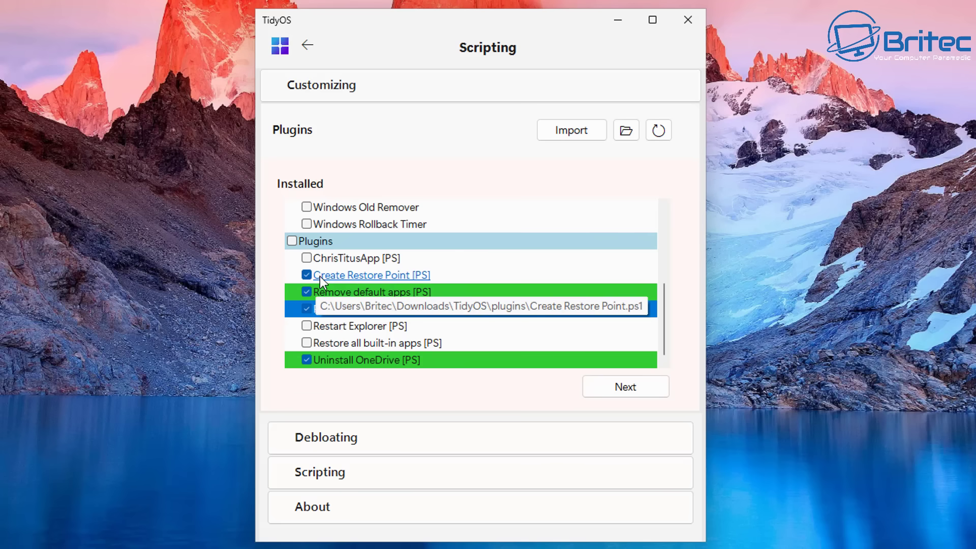
scroll(353, 267, "up", 5)
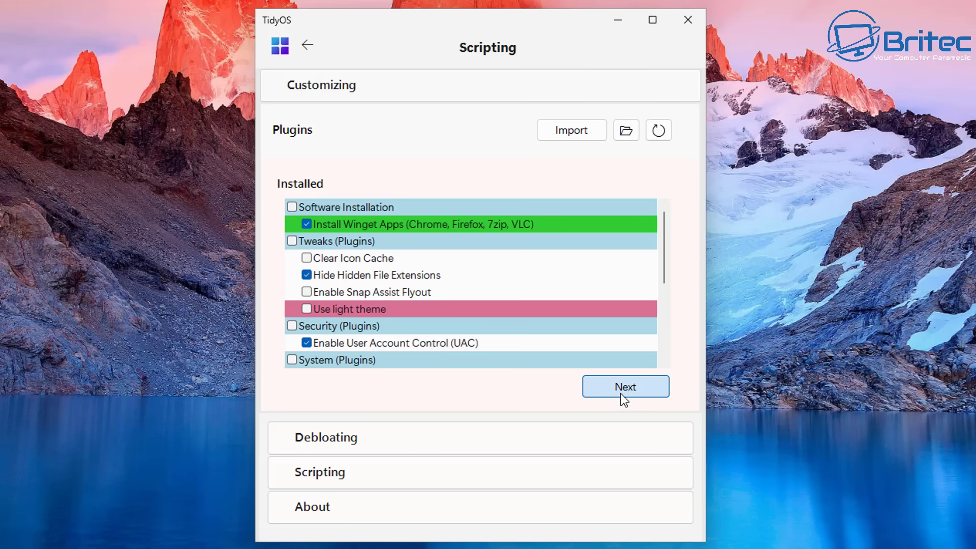
left_click(621, 394)
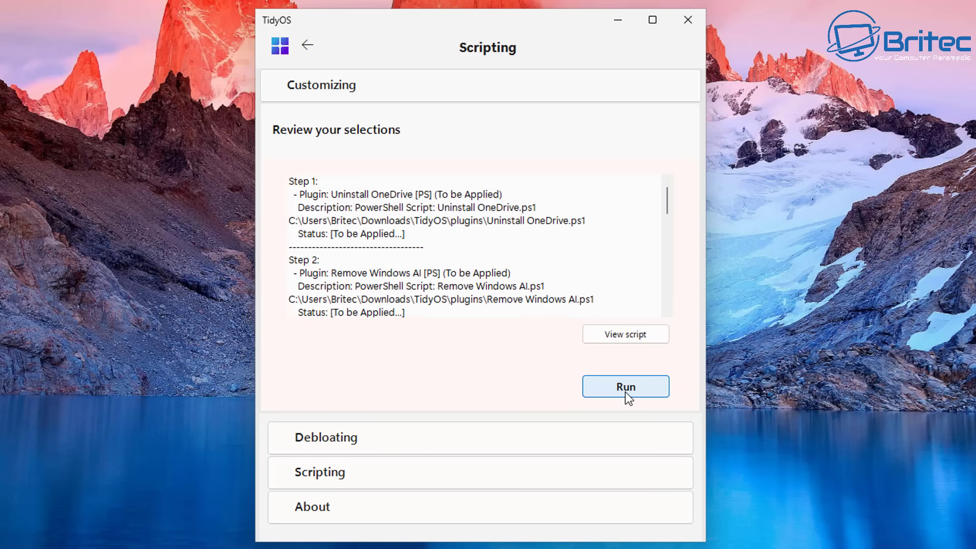
Run the selected plugin scripts and approve the OneDrive Setup User Account Control prompt.
left_click(625, 392)
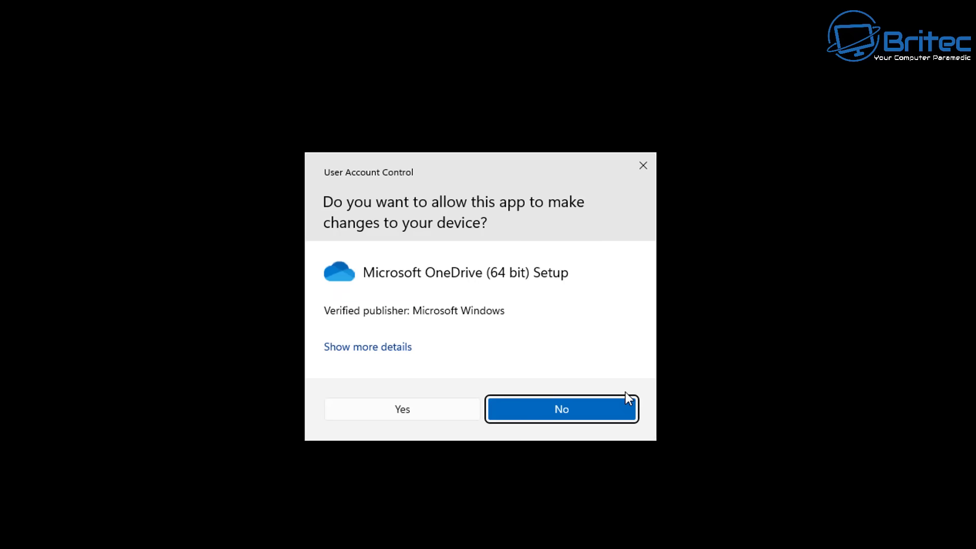
left_click(445, 408)
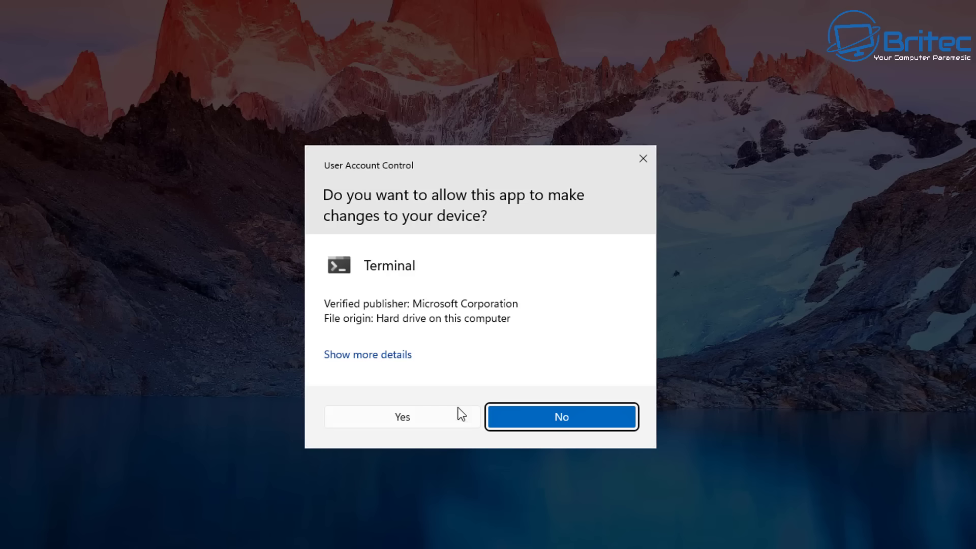
Approve the Terminal prompt and move the PowerShell window aside while the script finishes.
left_click(401, 419)
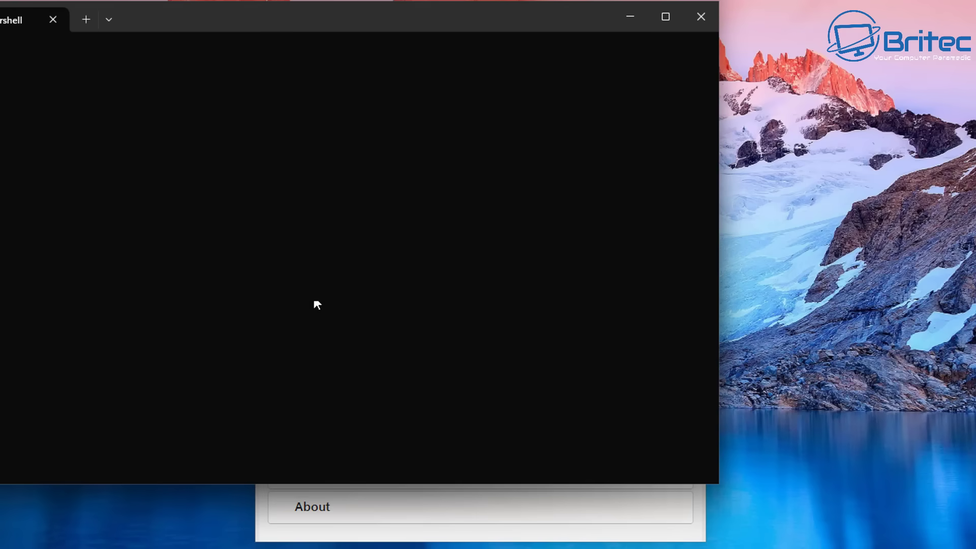
left_click_drag(214, 15, 301, 26)
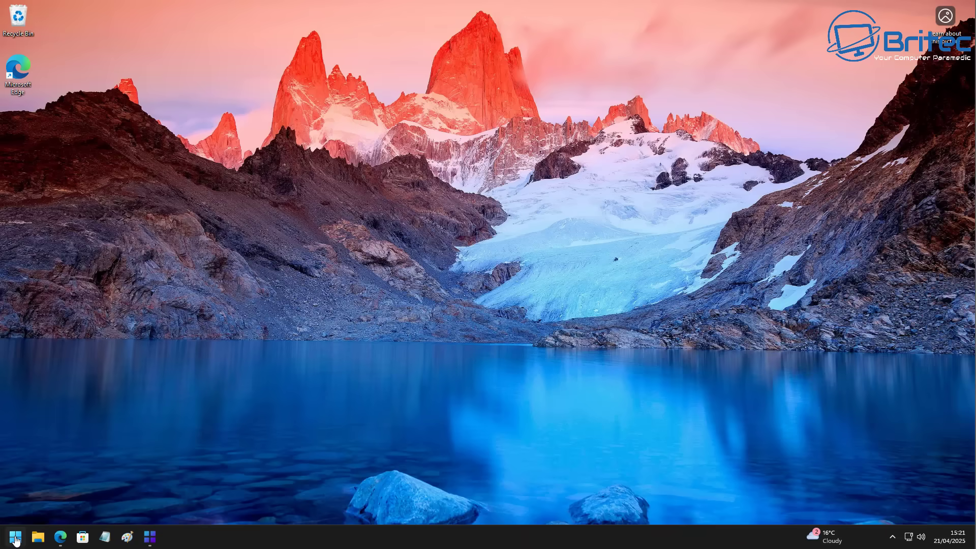
Switch the Widgets toggle Off in Taskbar settings and close Settings.
left_click(16, 539)
right_click(296, 544)
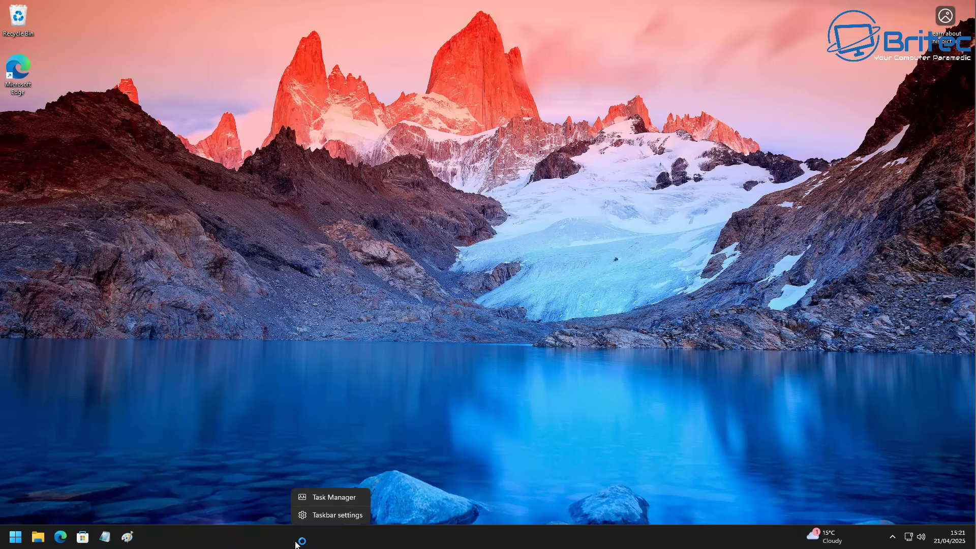
left_click(334, 515)
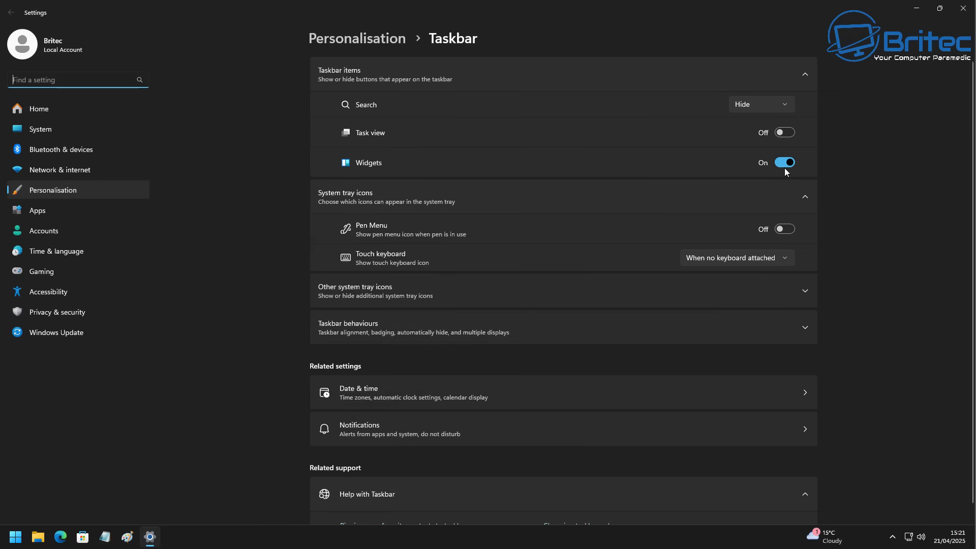
left_click(783, 163)
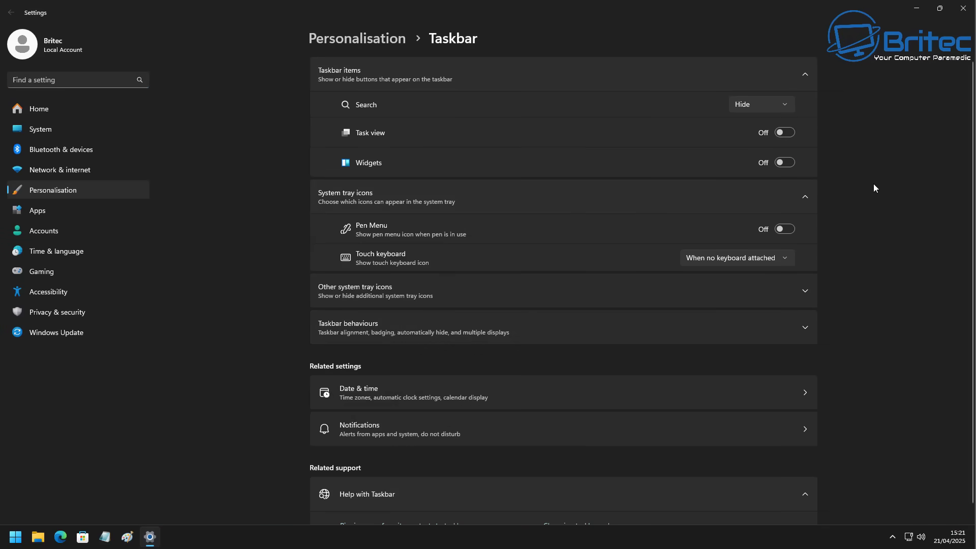
left_click(964, 8)
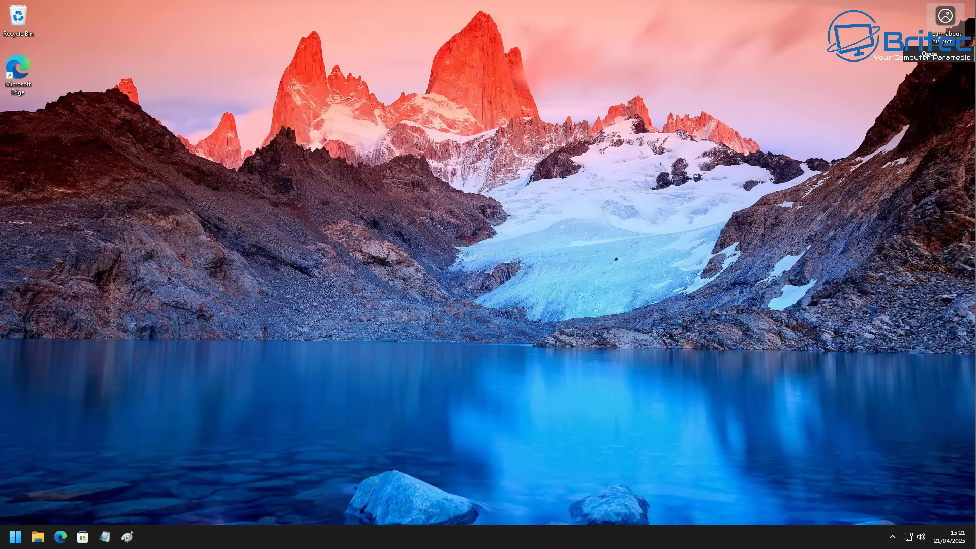
Unpin Paint (classic) and Notepad from the taskbar.
right_click(128, 540)
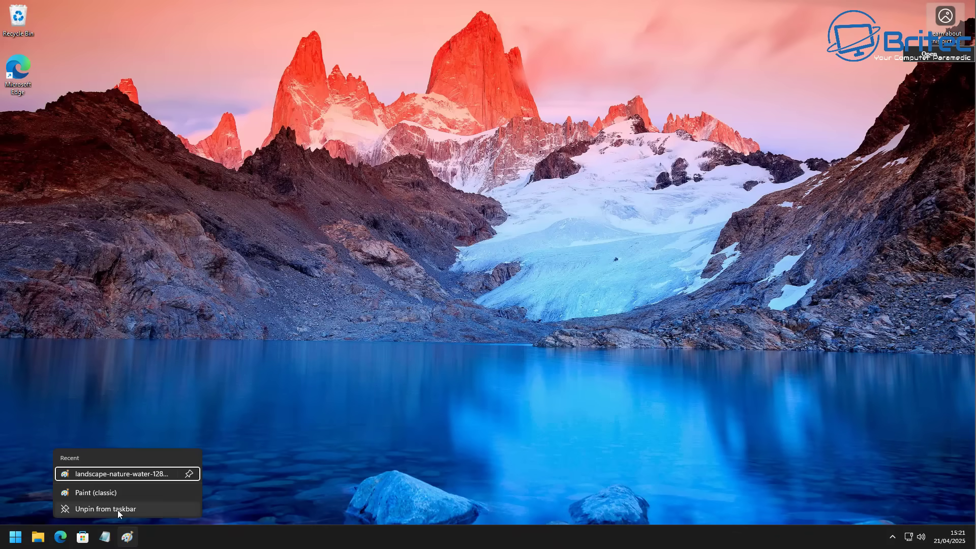
left_click(118, 510)
right_click(105, 540)
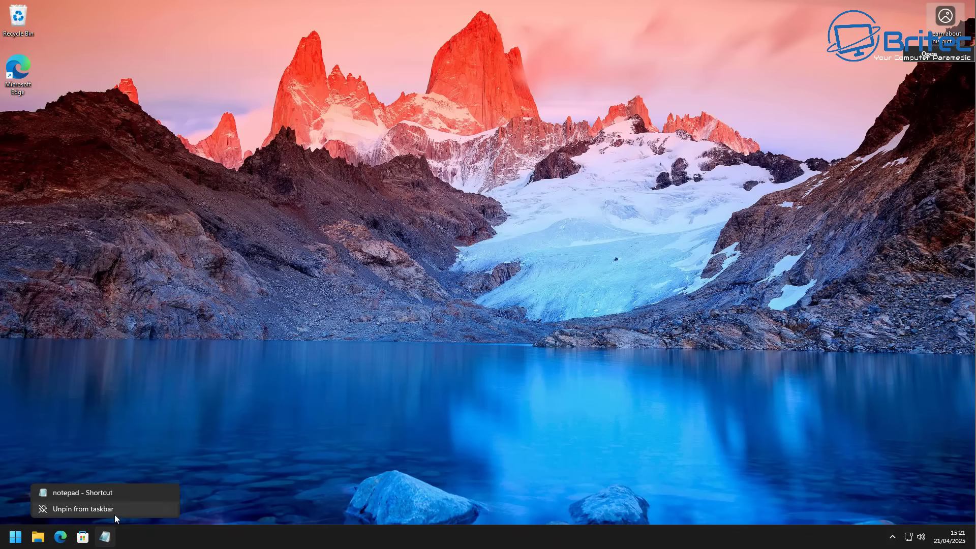
left_click(115, 514)
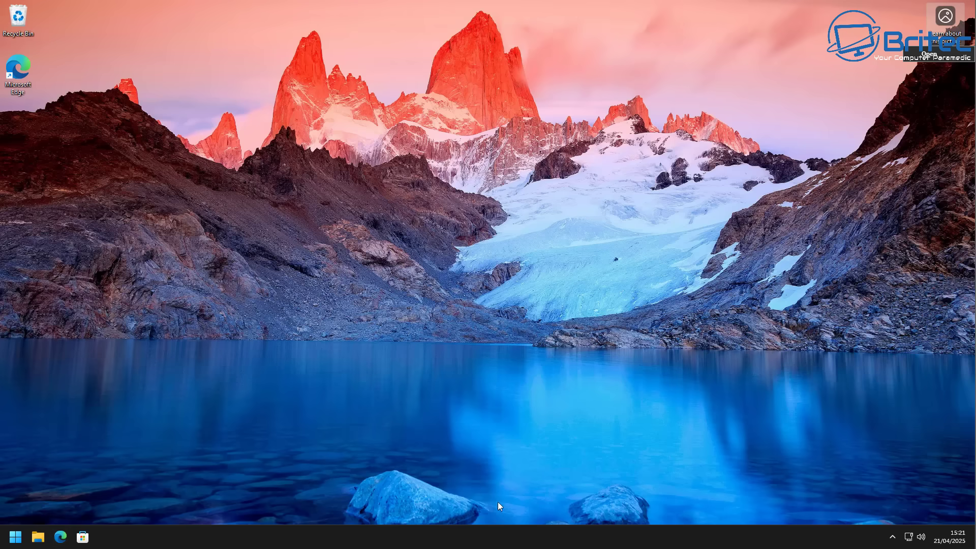
Switch Show account-related notifications Off in Start settings and close Settings.
left_click(20, 537)
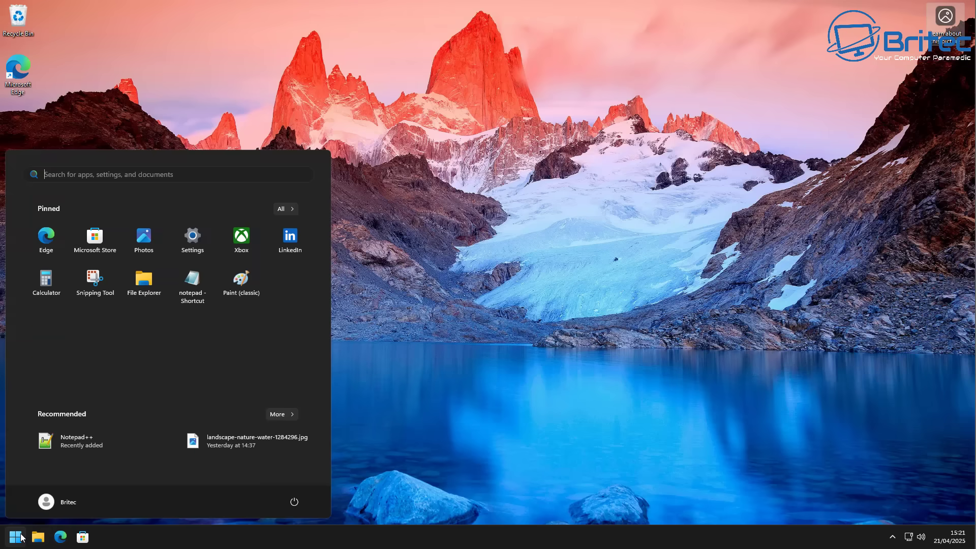
right_click(96, 359)
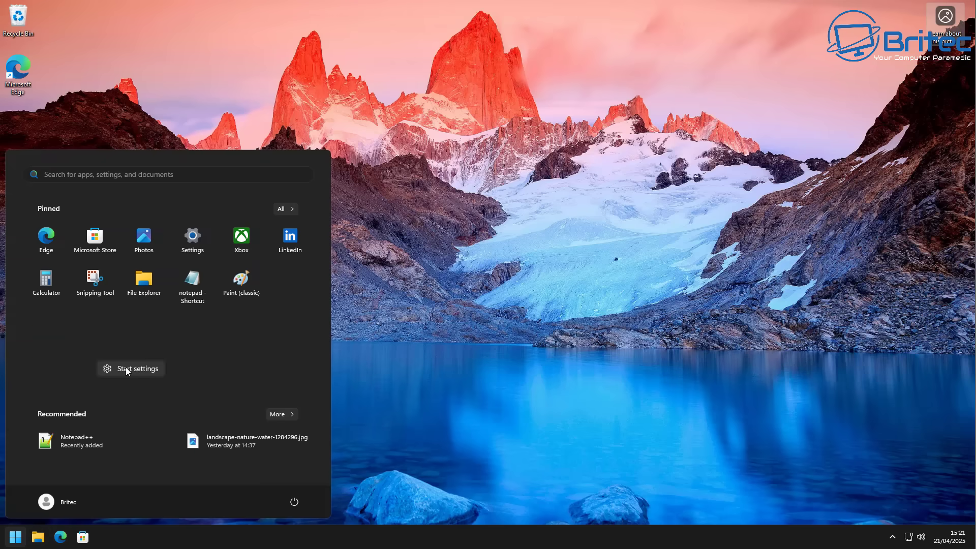
left_click(145, 370)
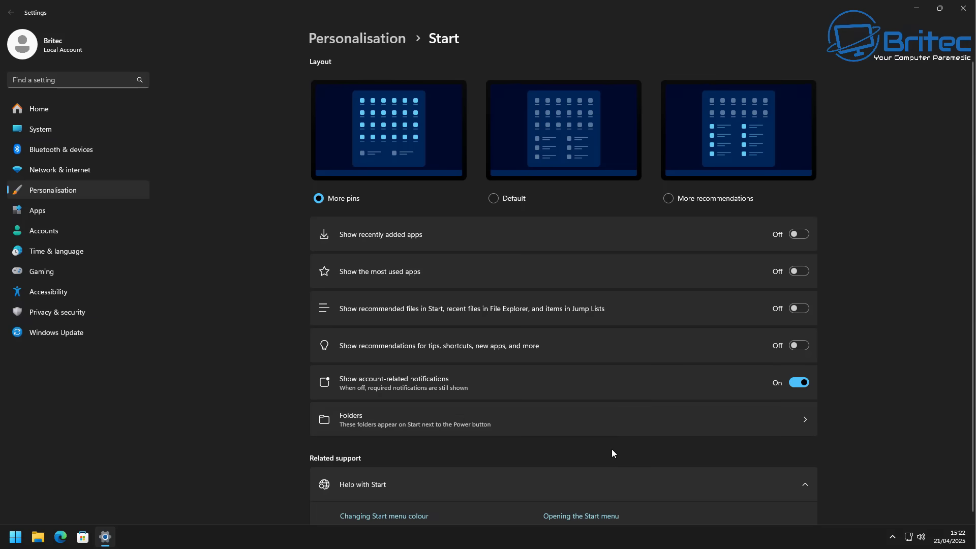
left_click(793, 385)
left_click(963, 9)
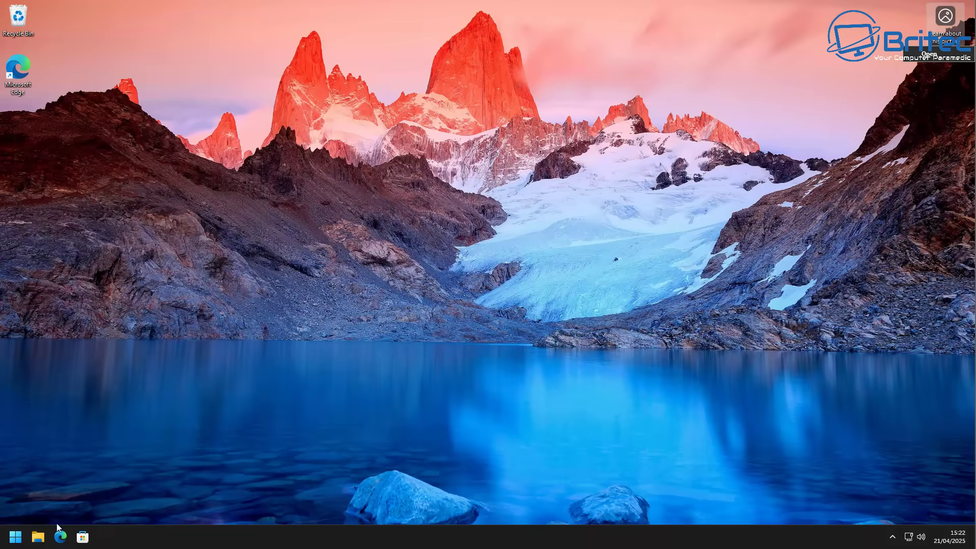
Uninstall Microsoft Teams from the Start menu's All apps list, confirm it is gone, and close Start.
left_click(15, 537)
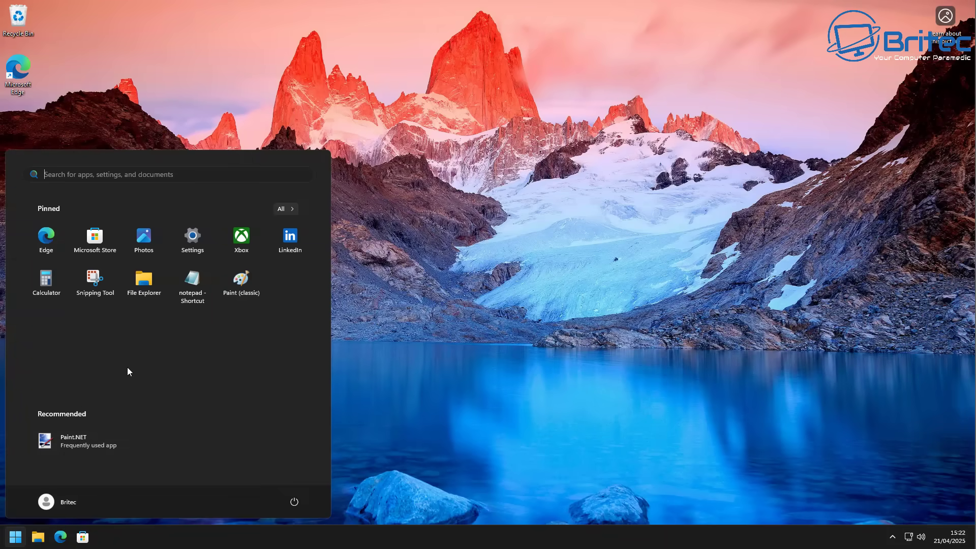
left_click(284, 209)
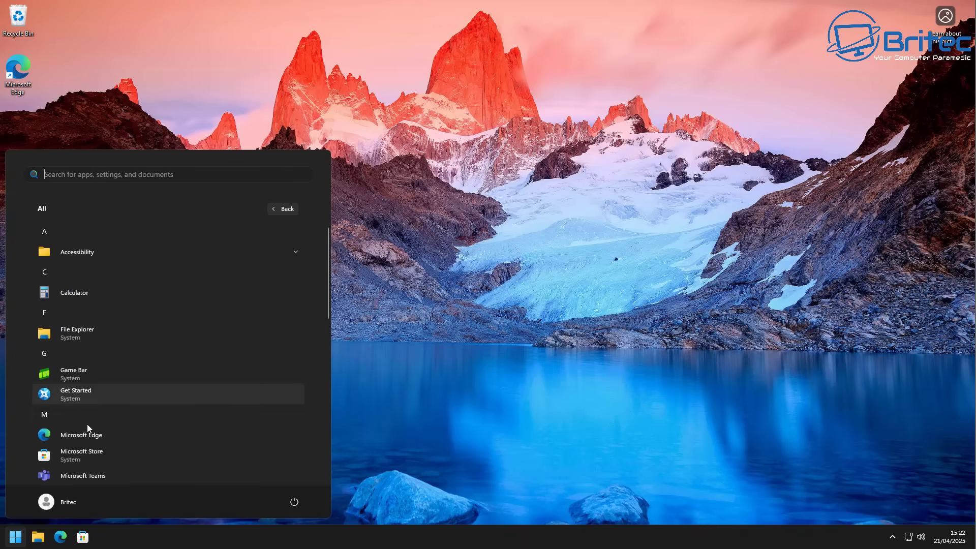
right_click(92, 474)
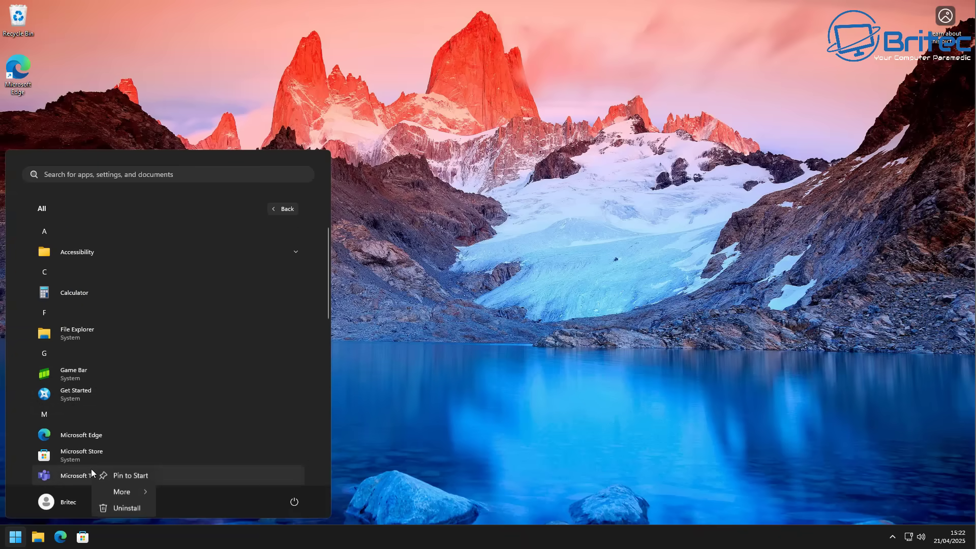
left_click(120, 511)
left_click(213, 445)
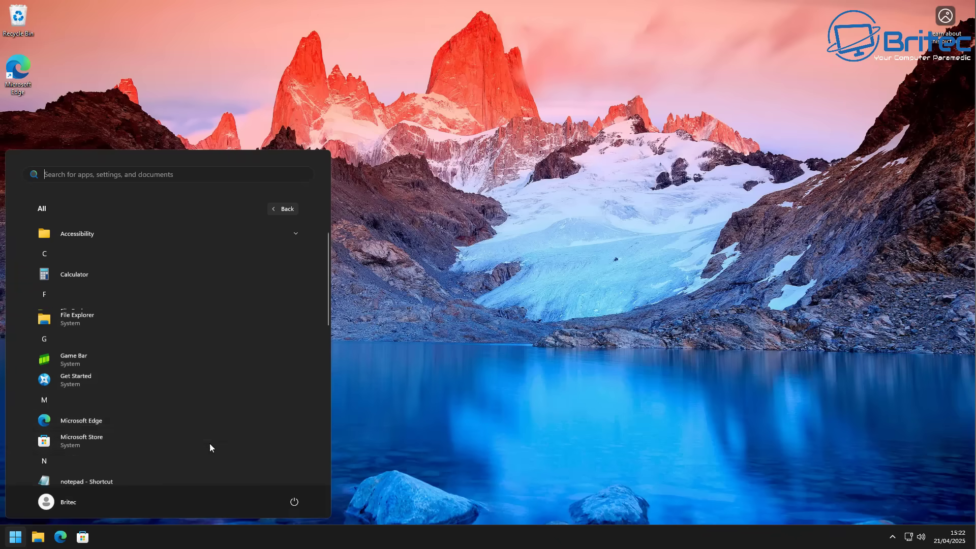
scroll(209, 443, "down", 3)
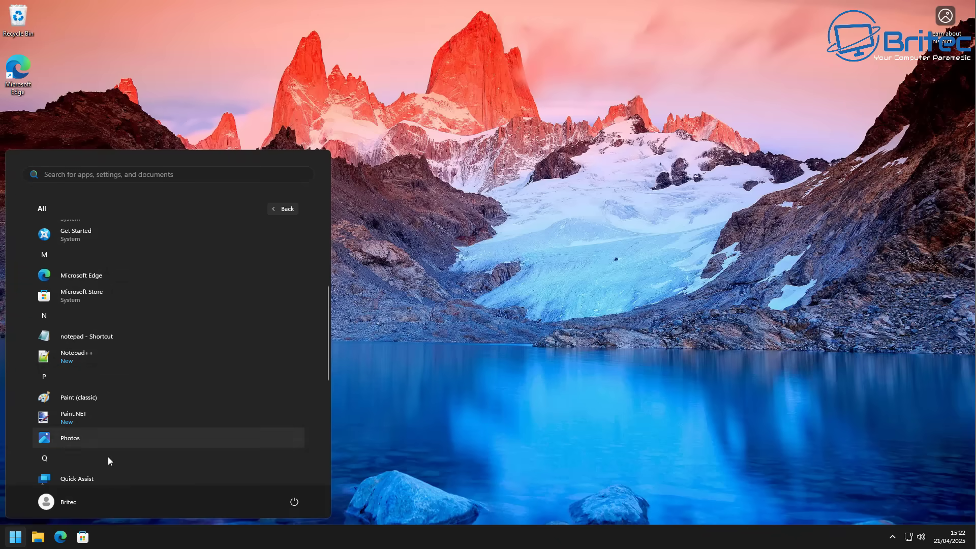
scroll(110, 474, "down", 1)
scroll(106, 466, "down", 1)
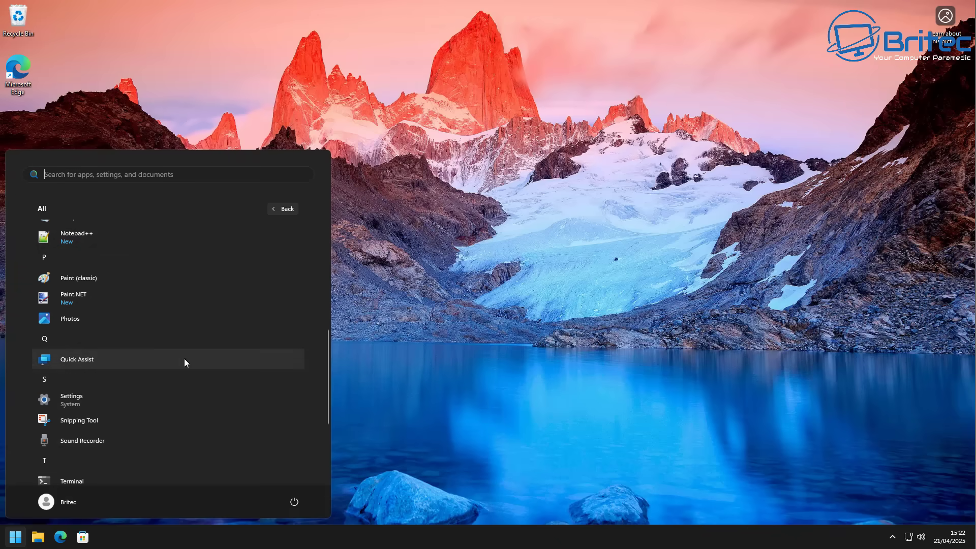
scroll(190, 368, "down", 2)
left_click(501, 216)
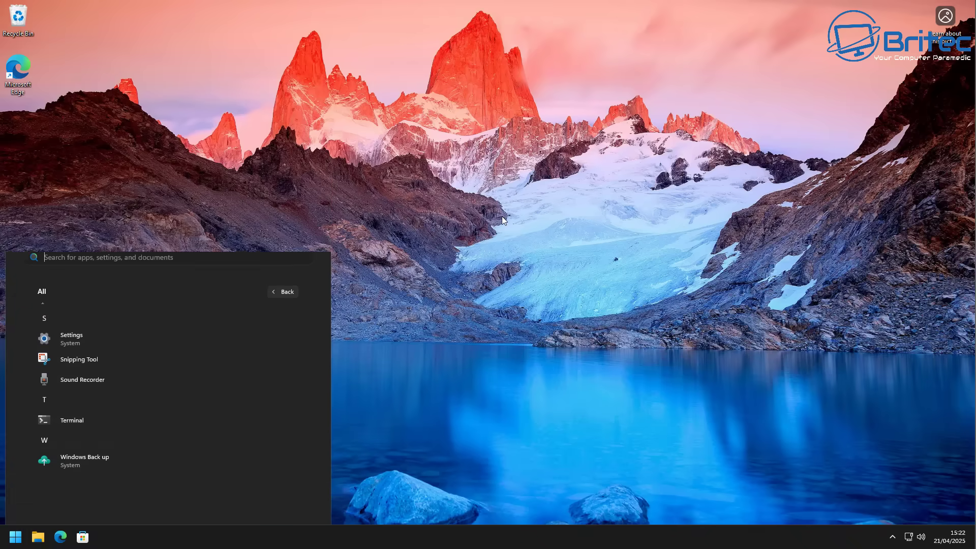